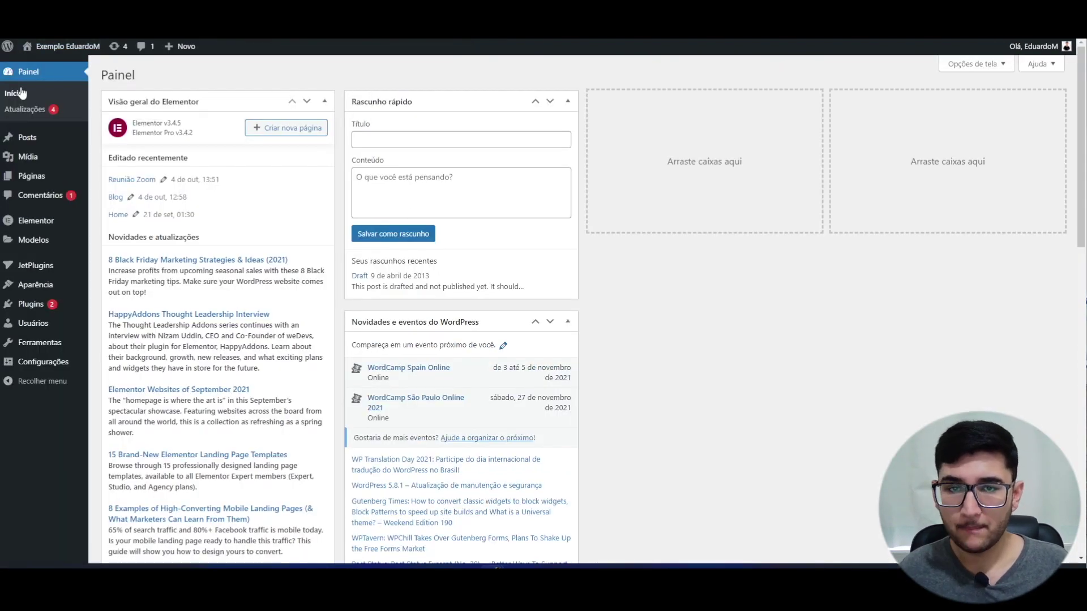
Look through the example site's media library, page list and installed plugins
{"action": "left_click", "coordinate": [33, 155]}
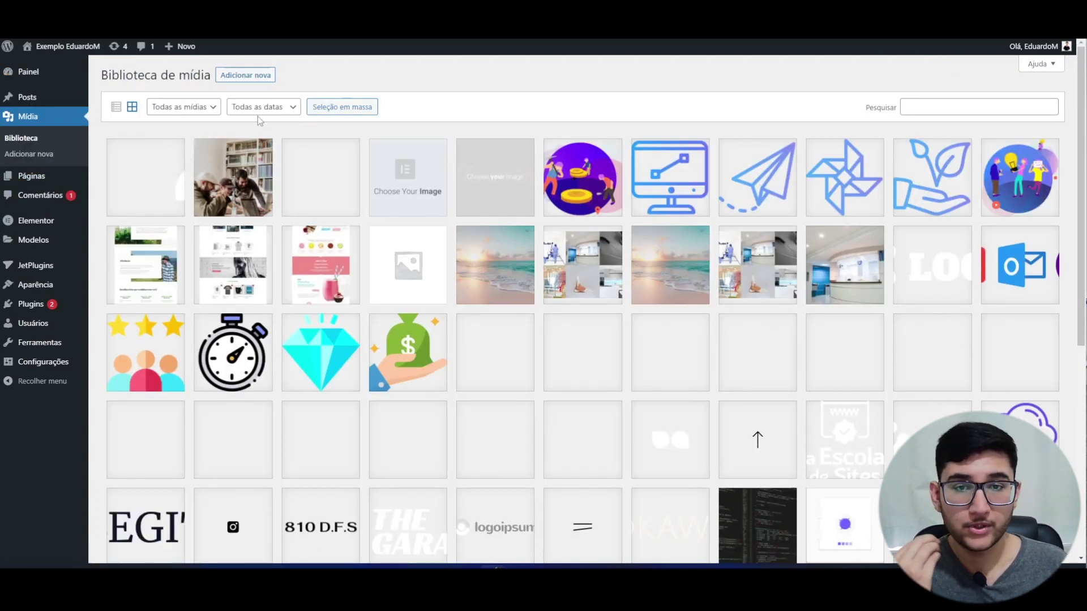
{"action": "left_click", "coordinate": [40, 175]}
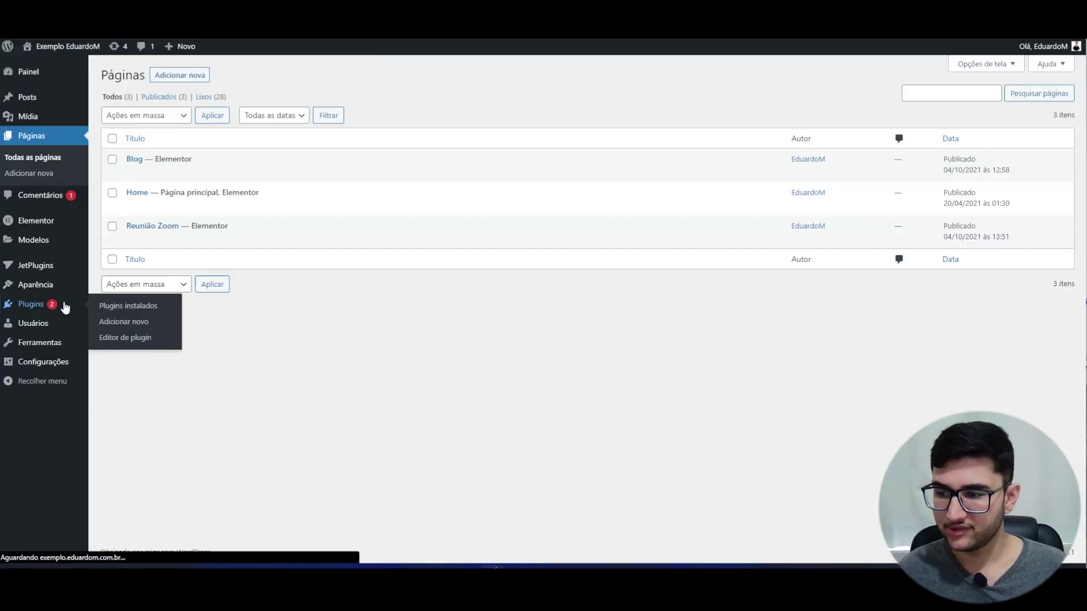
{"action": "left_click", "coordinate": [126, 306]}
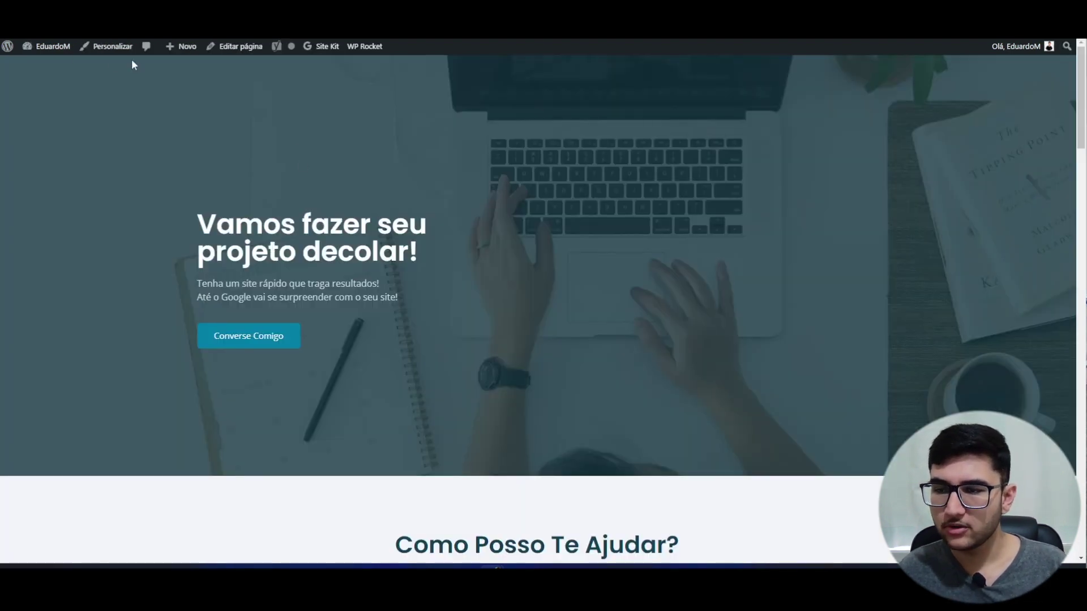
Switch to the personal portfolio site's dashboard and open its media library
{"action": "mouse_move", "coordinate": [61, 54]}
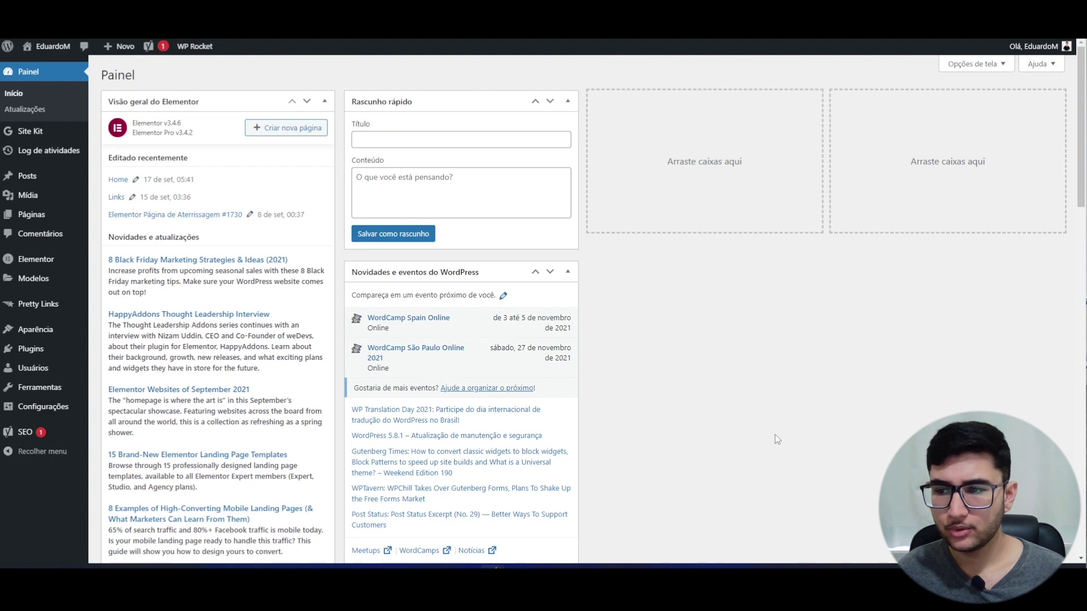
{"action": "left_click", "coordinate": [21, 203]}
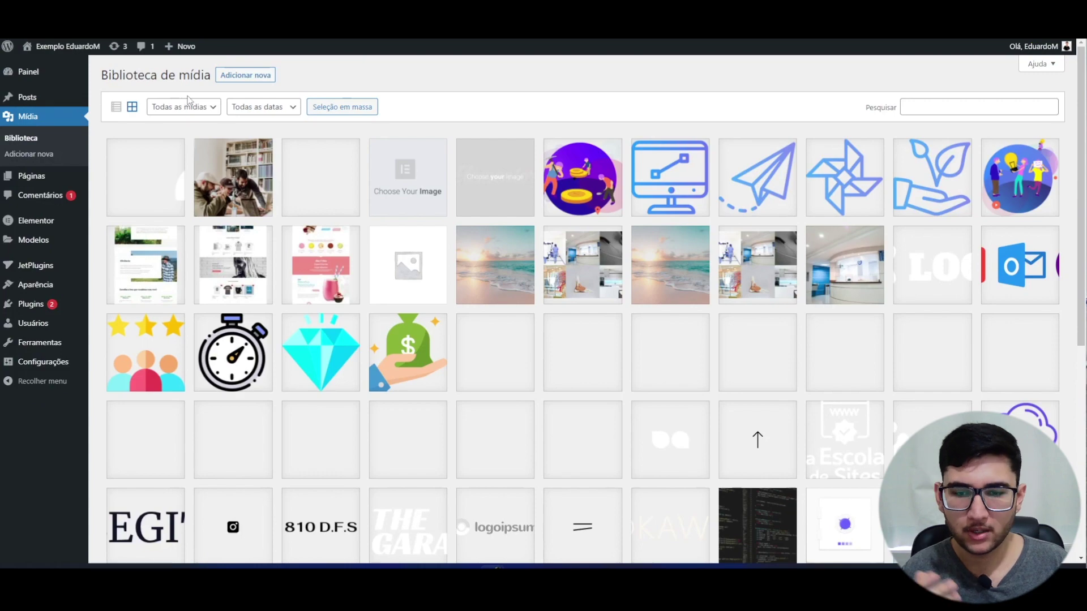
Browse the example site's unsorted media library and inspect the attachment details of the white vertical a Escola de Sites logo
{"action": "scroll", "coordinate": [267, 292], "scroll_direction": "down", "scroll_amount": 6}
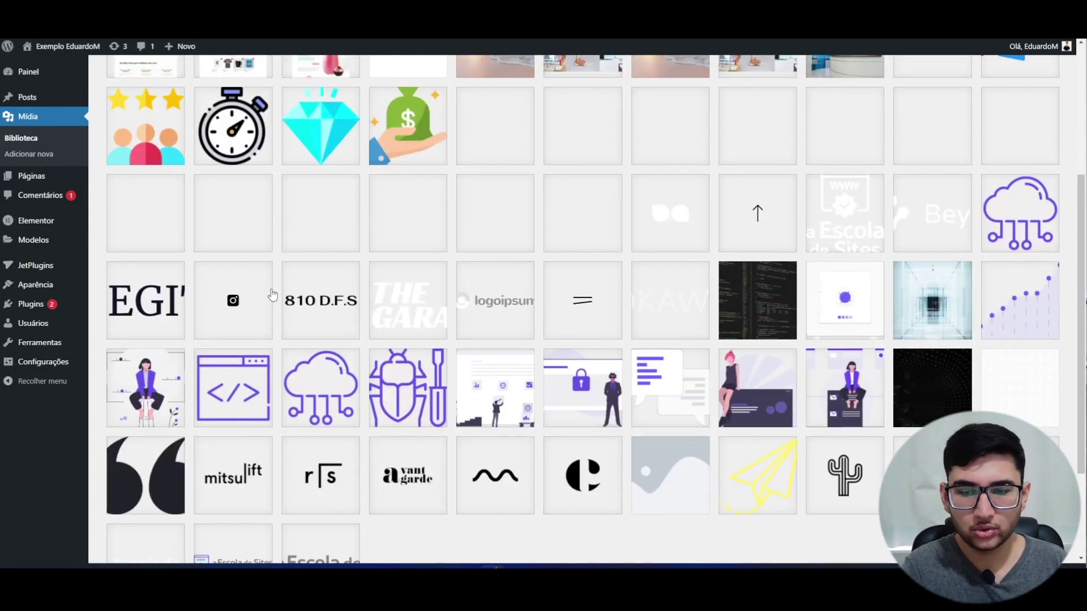
{"action": "scroll", "coordinate": [272, 293], "scroll_direction": "up", "scroll_amount": 6}
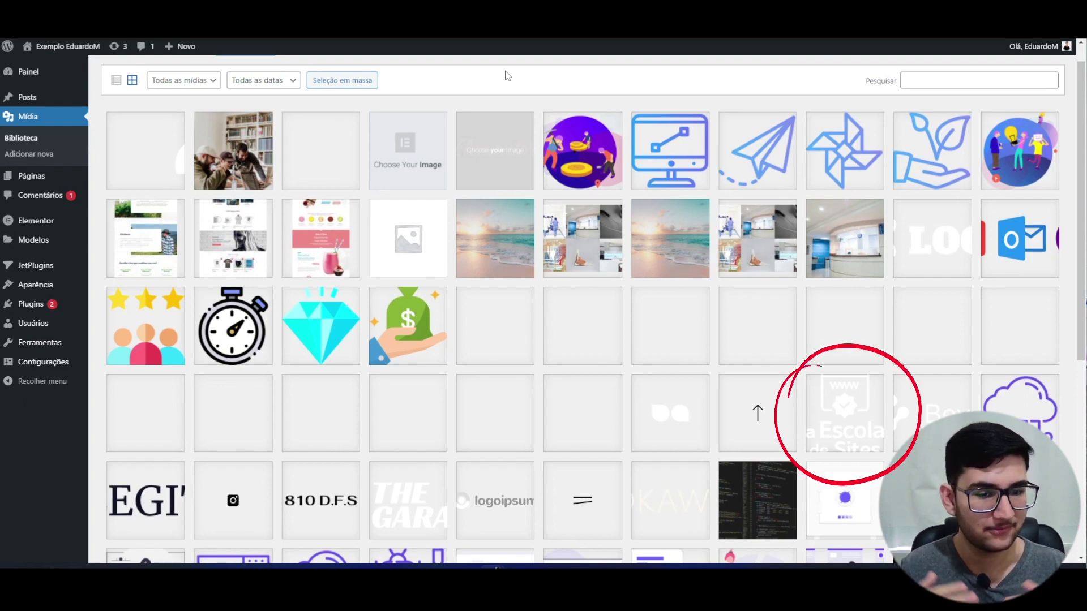
{"action": "left_click", "coordinate": [848, 424]}
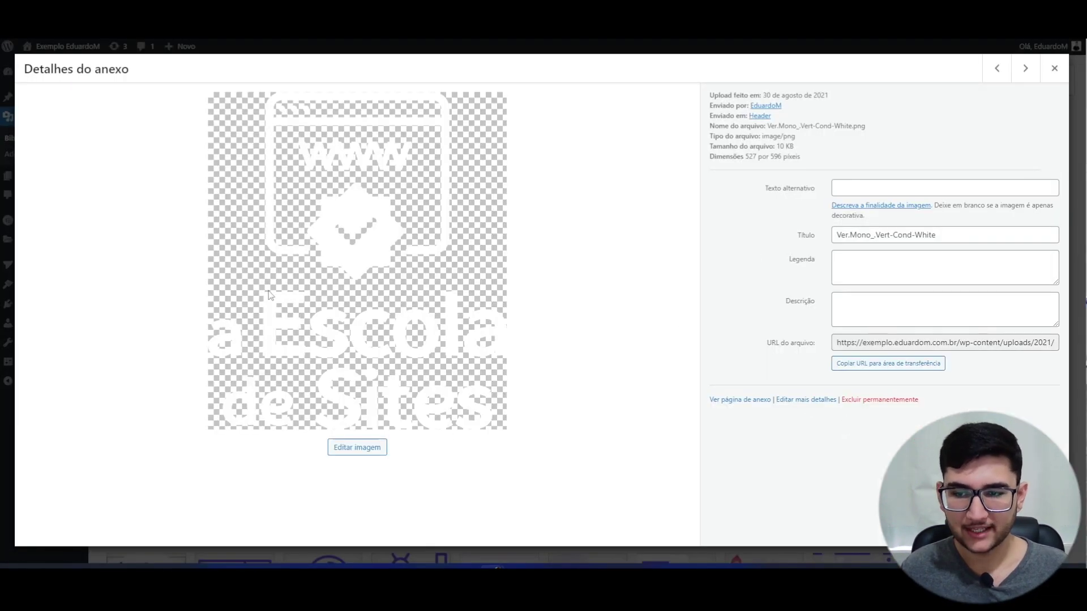
{"action": "left_click", "coordinate": [1, 160]}
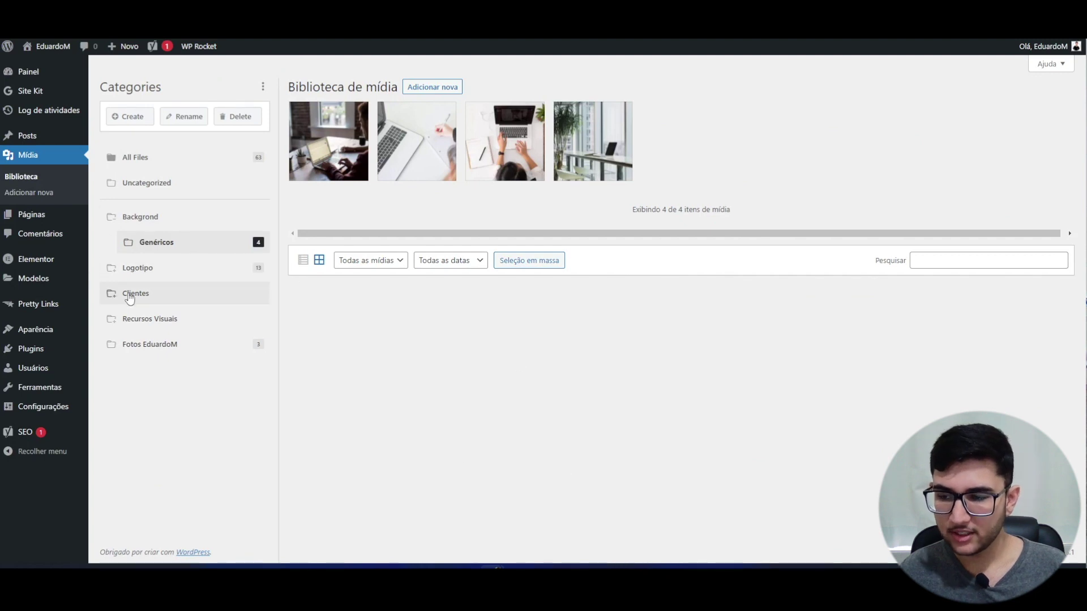
In the portfolio site's media library, expand the Logotipo folder and view its Genéricos subfolder and the logos in Logotipo itself
{"action": "left_click", "coordinate": [111, 268]}
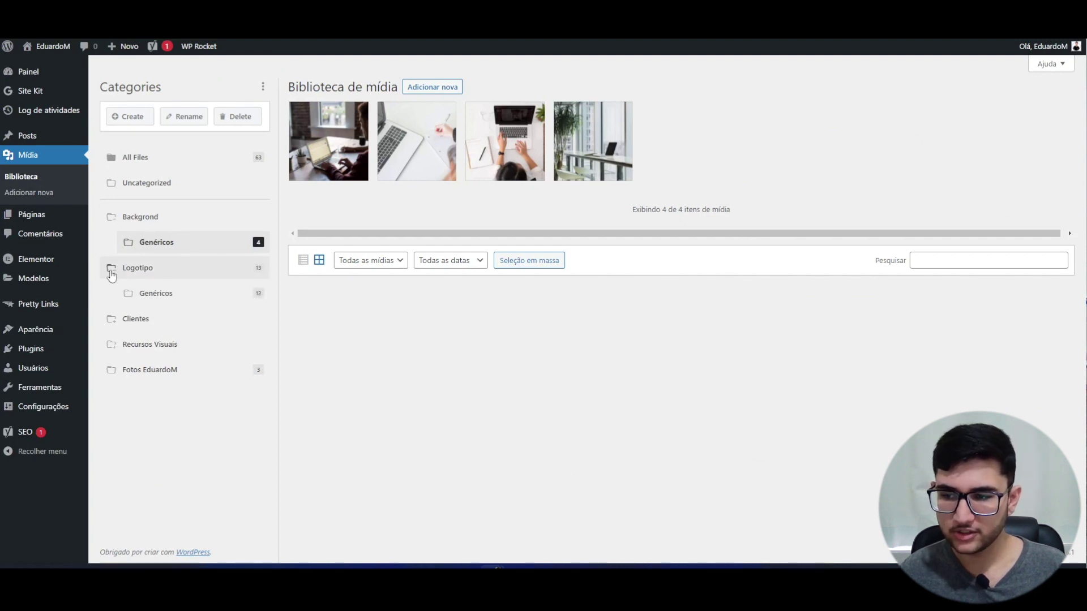
{"action": "left_click", "coordinate": [249, 297]}
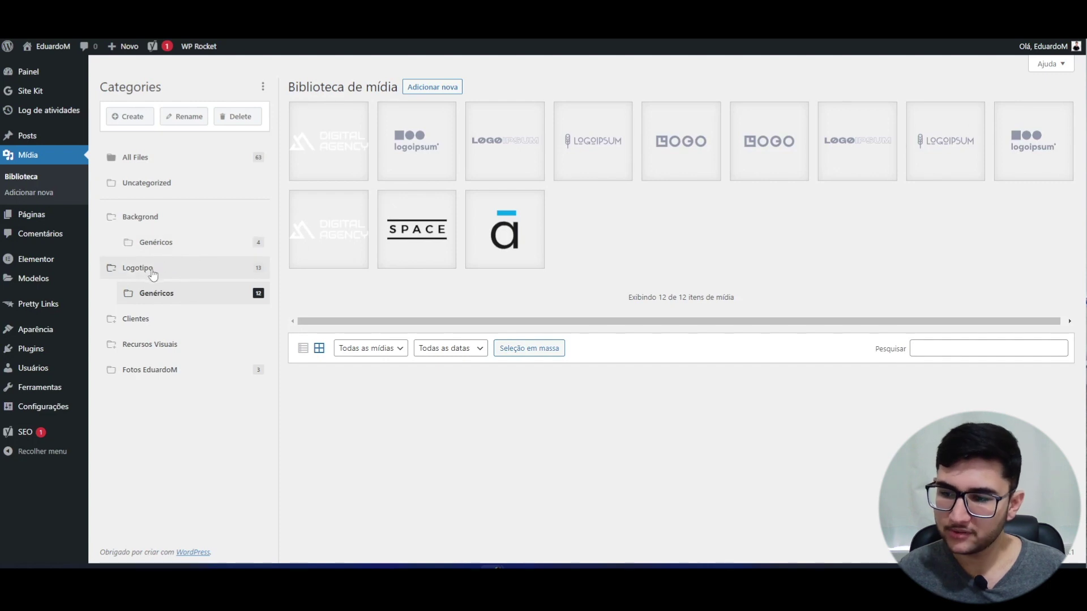
{"action": "left_click", "coordinate": [242, 271]}
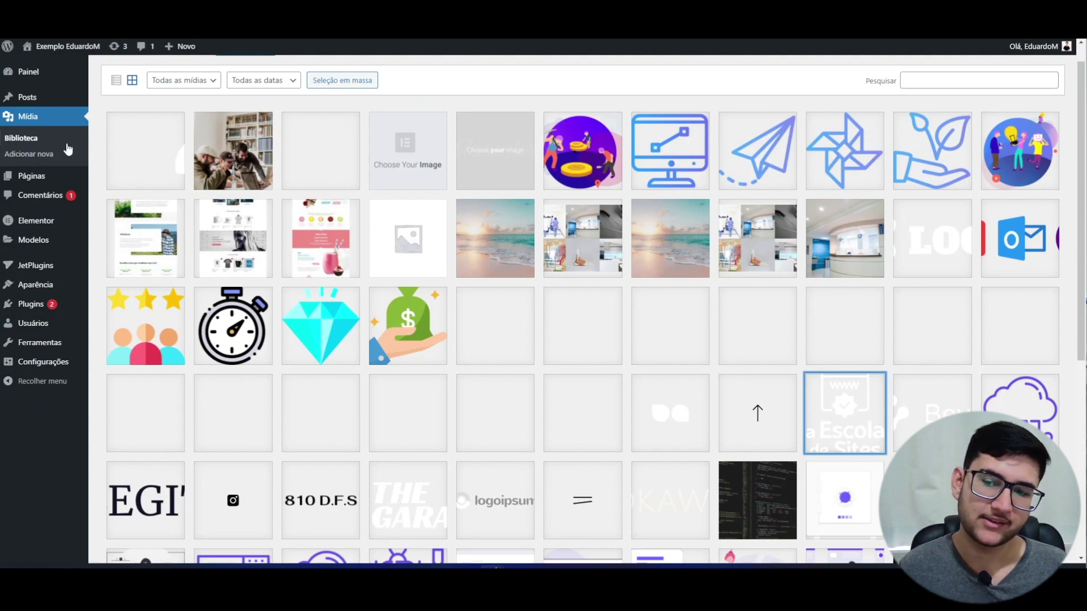
Reopen the white vertical logo's details in the example site, then load and look over the library's remaining media items
{"action": "left_click", "coordinate": [847, 411]}
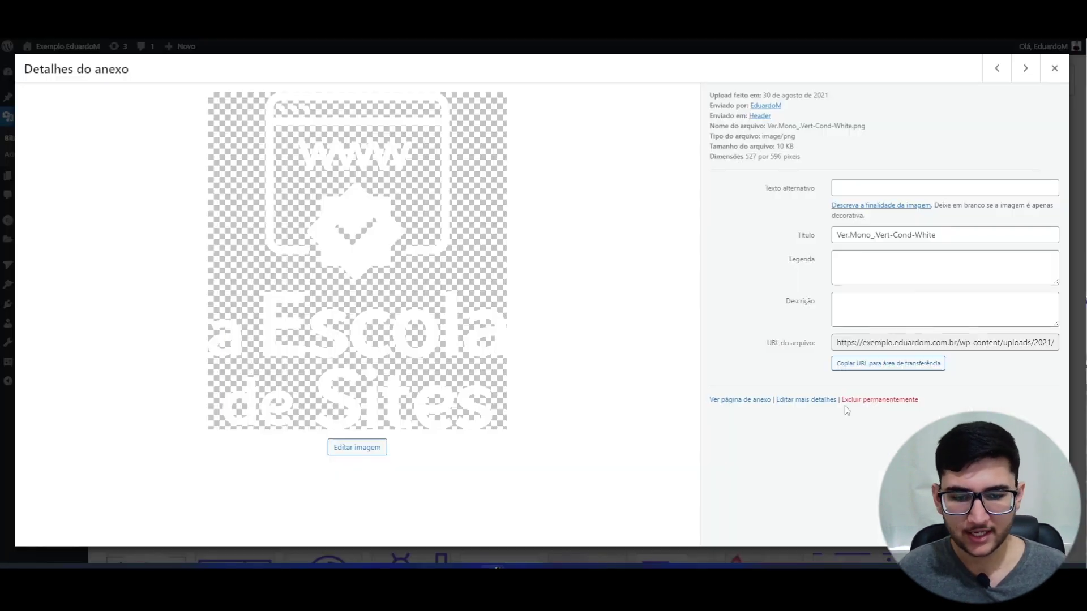
{"action": "key", "text": "Escape"}
{"action": "scroll", "coordinate": [431, 272], "scroll_direction": "down", "scroll_amount": 3}
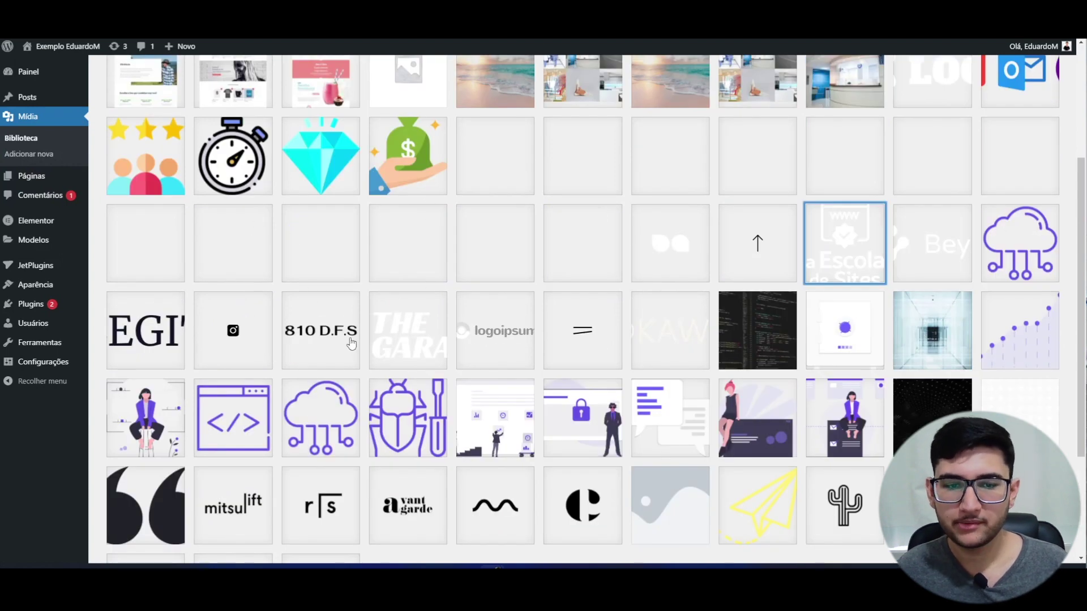
{"action": "scroll", "coordinate": [584, 315], "scroll_direction": "down", "scroll_amount": 3}
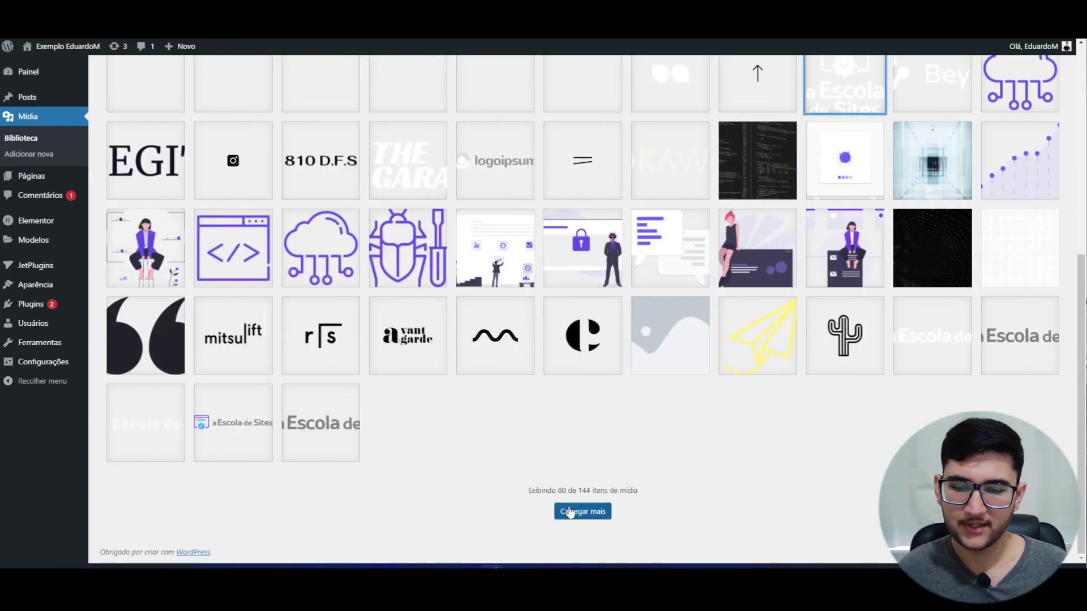
{"action": "left_click", "coordinate": [571, 511]}
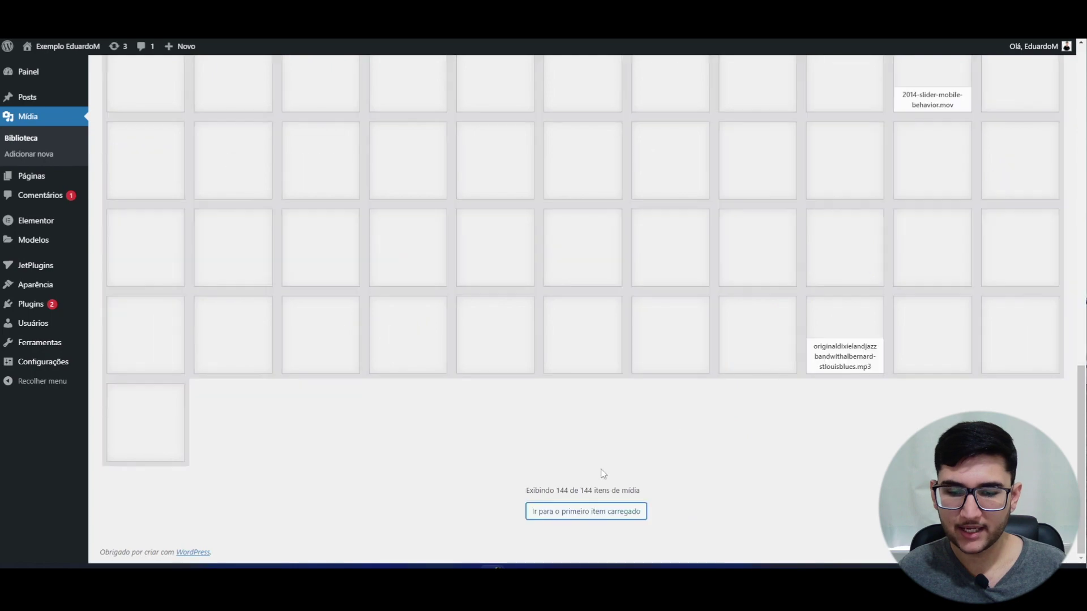
{"action": "scroll", "coordinate": [255, 292], "scroll_direction": "up", "scroll_amount": 4}
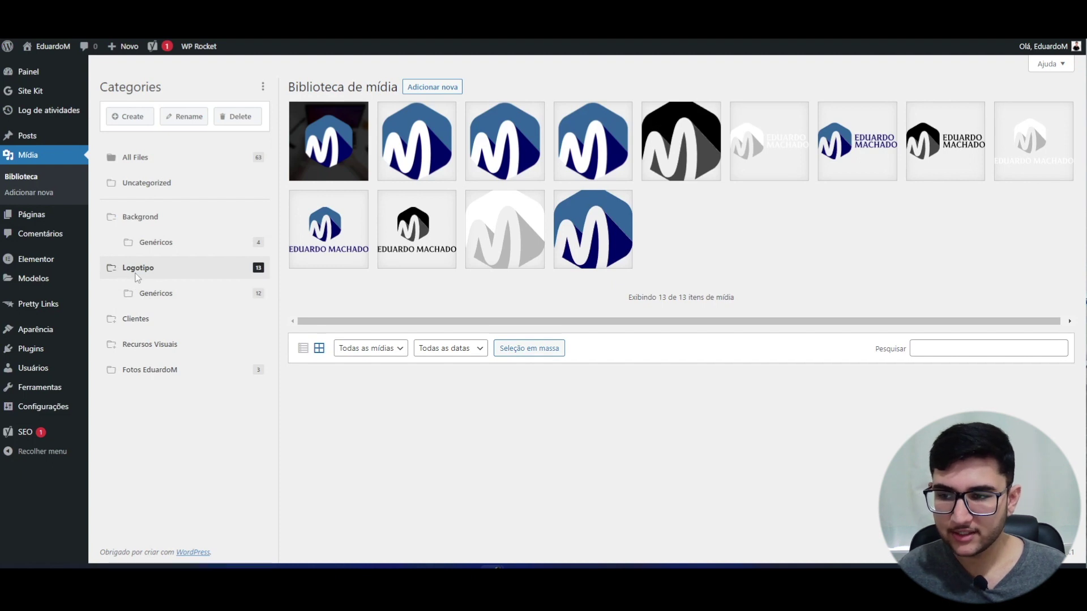
In the portfolio site's media library, view the Genéricos folder under Backgrond and the Projeto folder under Clientes
{"action": "left_click", "coordinate": [148, 243]}
{"action": "left_click", "coordinate": [163, 244]}
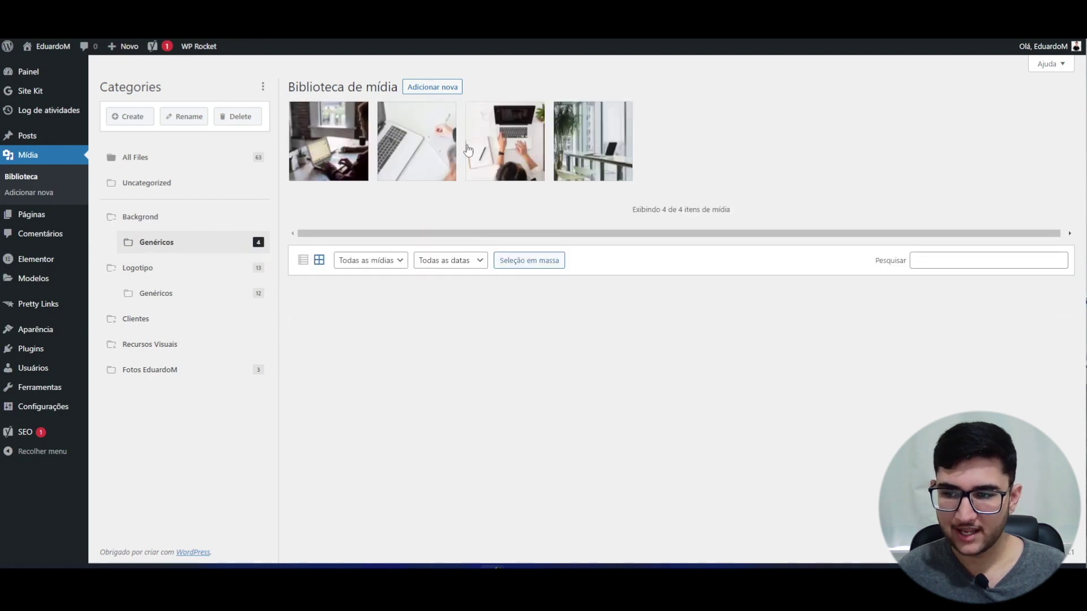
{"action": "left_click", "coordinate": [113, 320]}
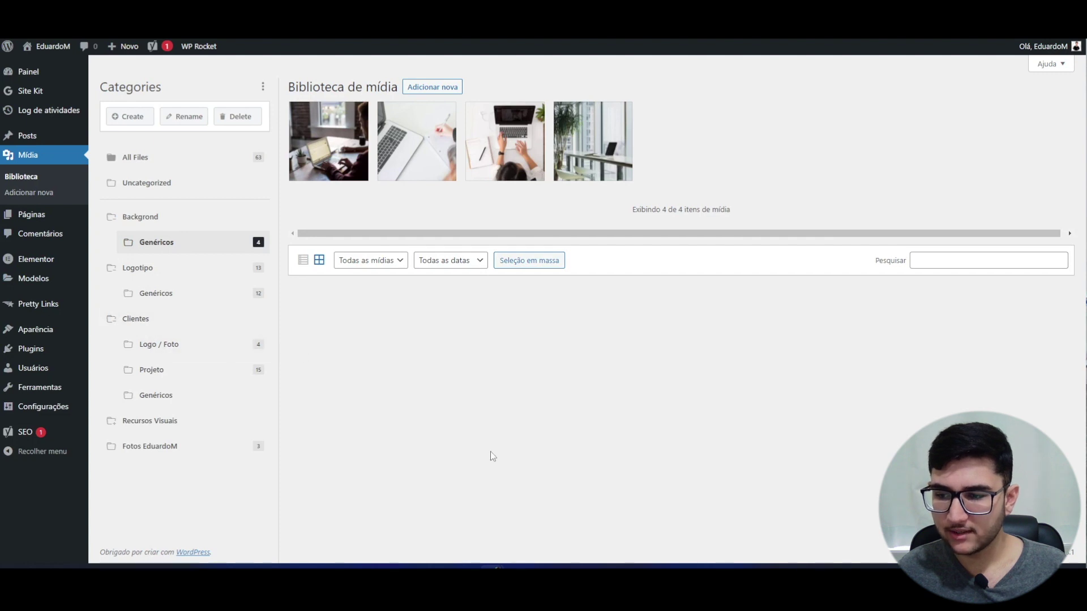
{"action": "left_click", "coordinate": [167, 371]}
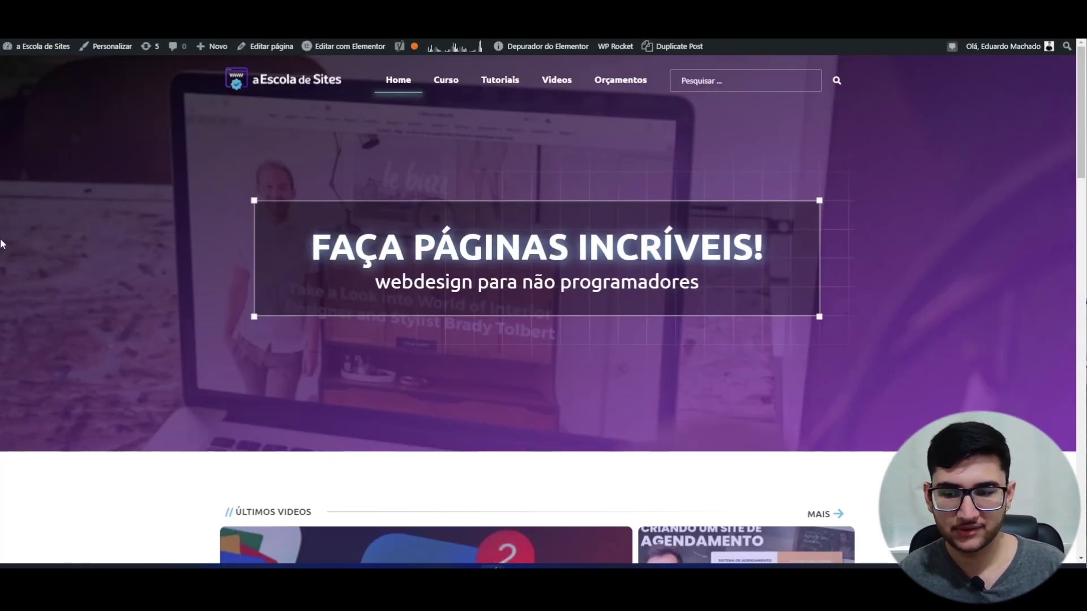
Look over the a Escola de Sites home page and open that site's admin dashboard
{"action": "scroll", "coordinate": [85, 339], "scroll_direction": "down", "scroll_amount": 6}
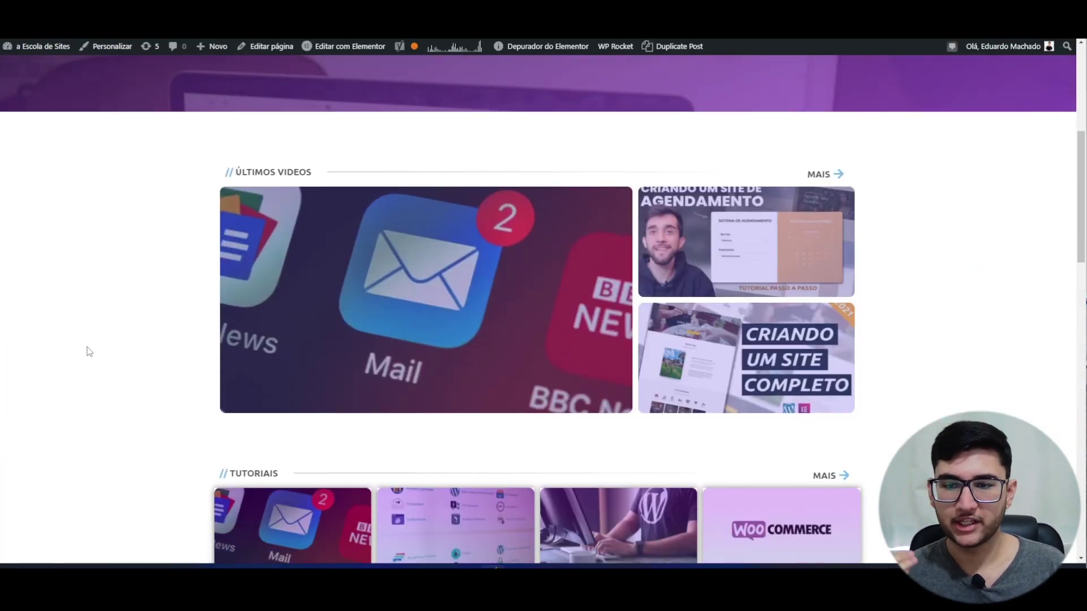
{"action": "scroll", "coordinate": [85, 352], "scroll_direction": "up", "scroll_amount": 6}
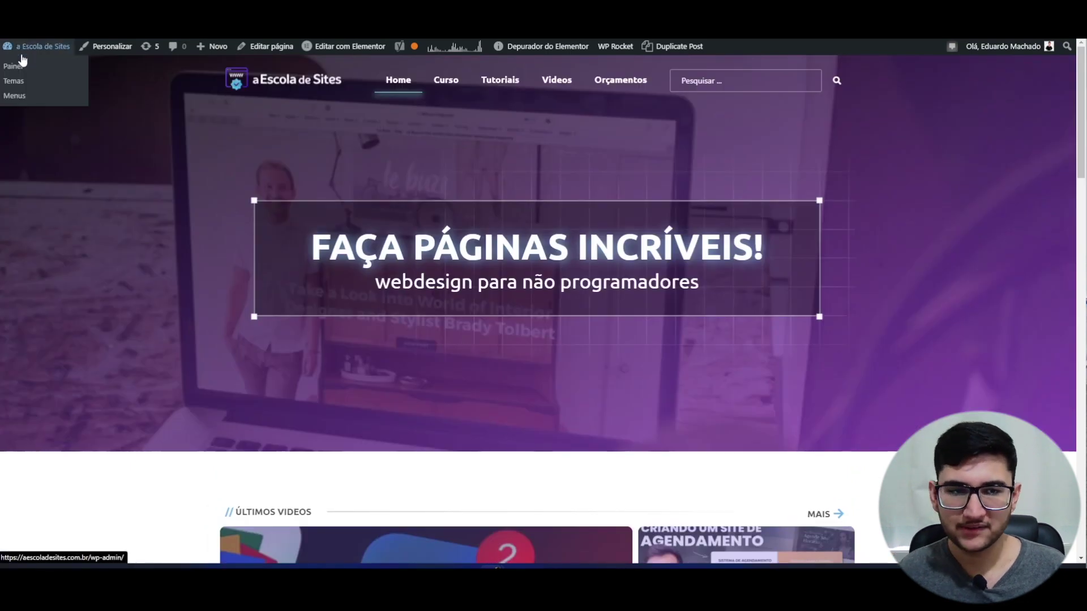
{"action": "left_click", "coordinate": [21, 56]}
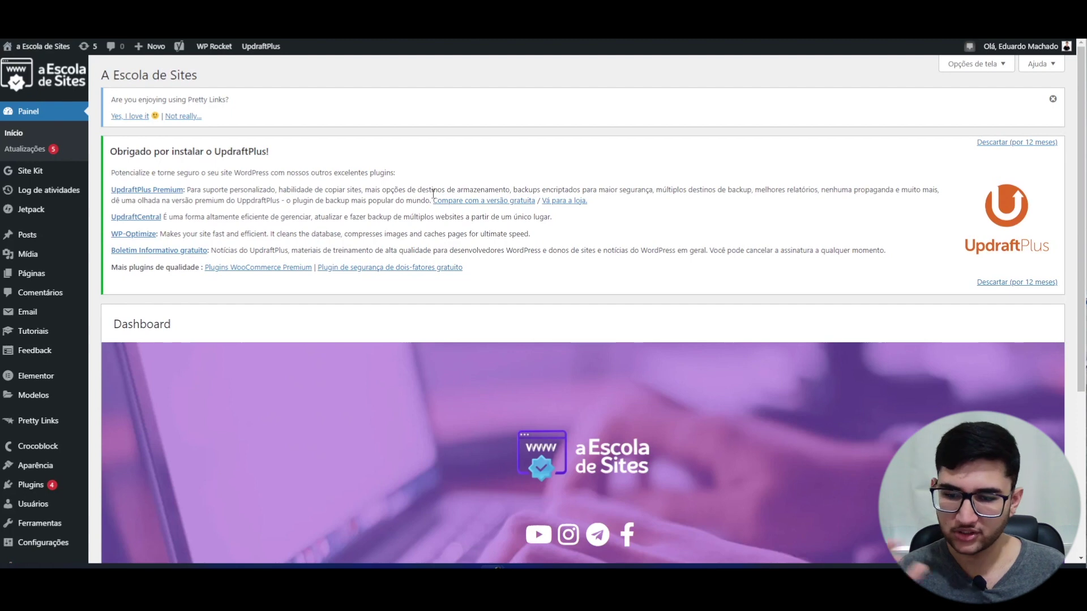
Look over the a Escola de Sites dashboard and open its media library
{"action": "scroll", "coordinate": [429, 213], "scroll_direction": "down", "scroll_amount": 3}
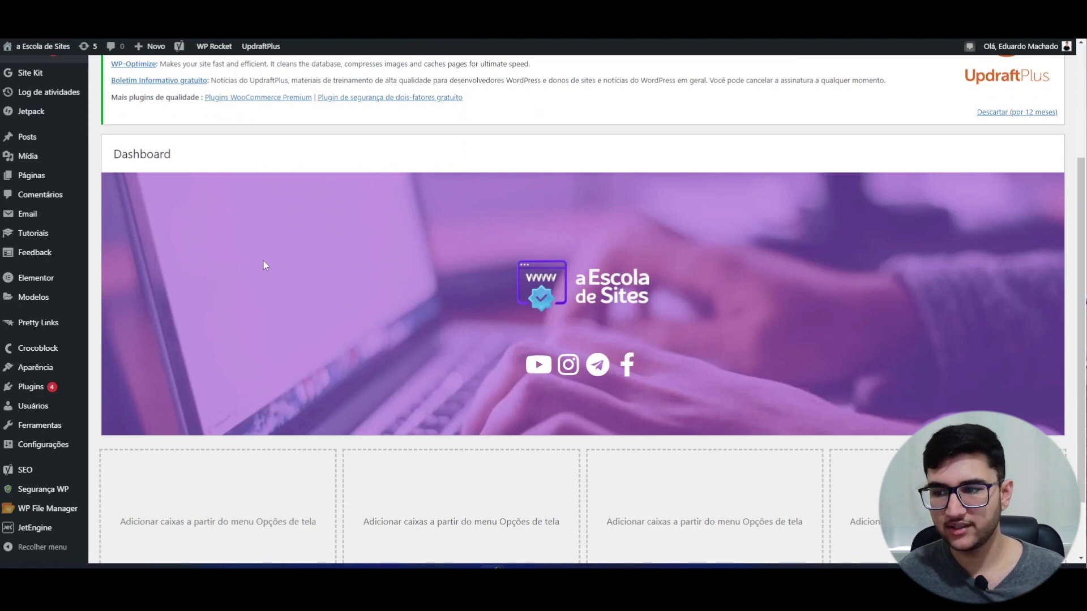
{"action": "scroll", "coordinate": [264, 261], "scroll_direction": "up", "scroll_amount": 3}
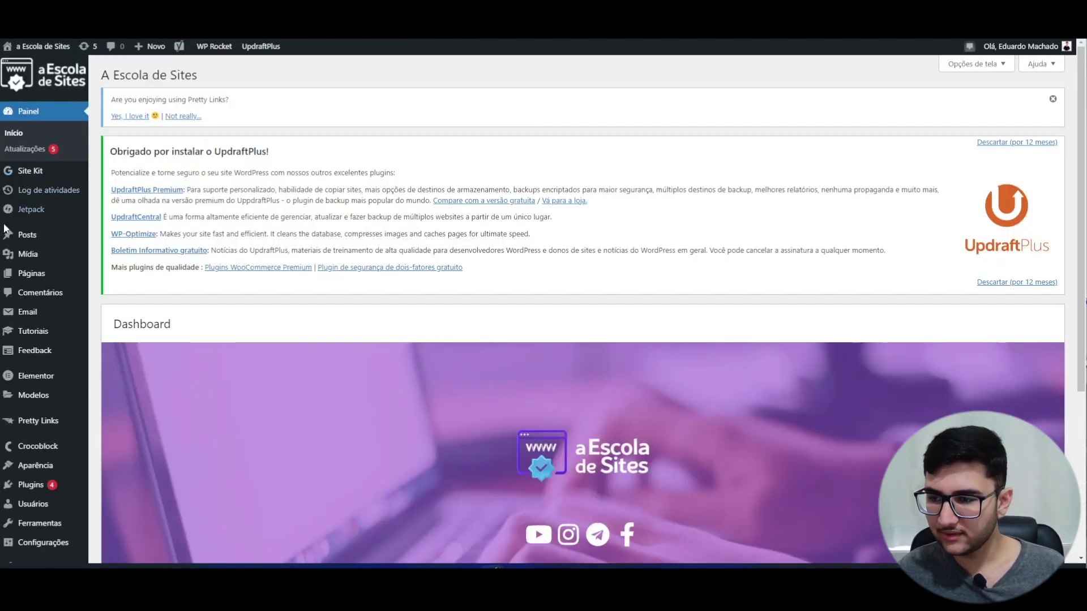
{"action": "mouse_move", "coordinate": [26, 256]}
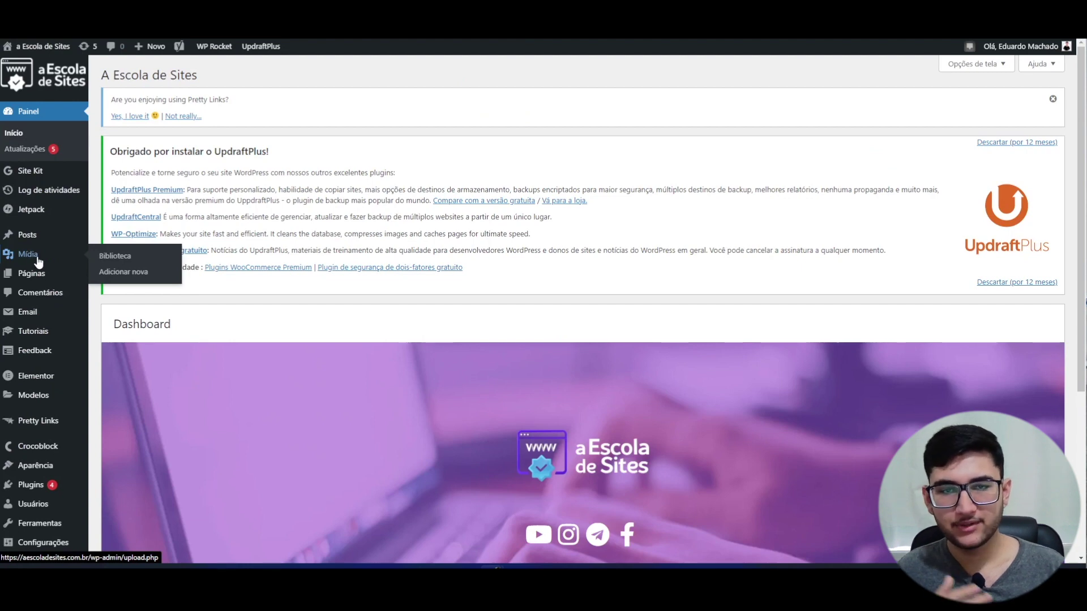
{"action": "left_click", "coordinate": [36, 258]}
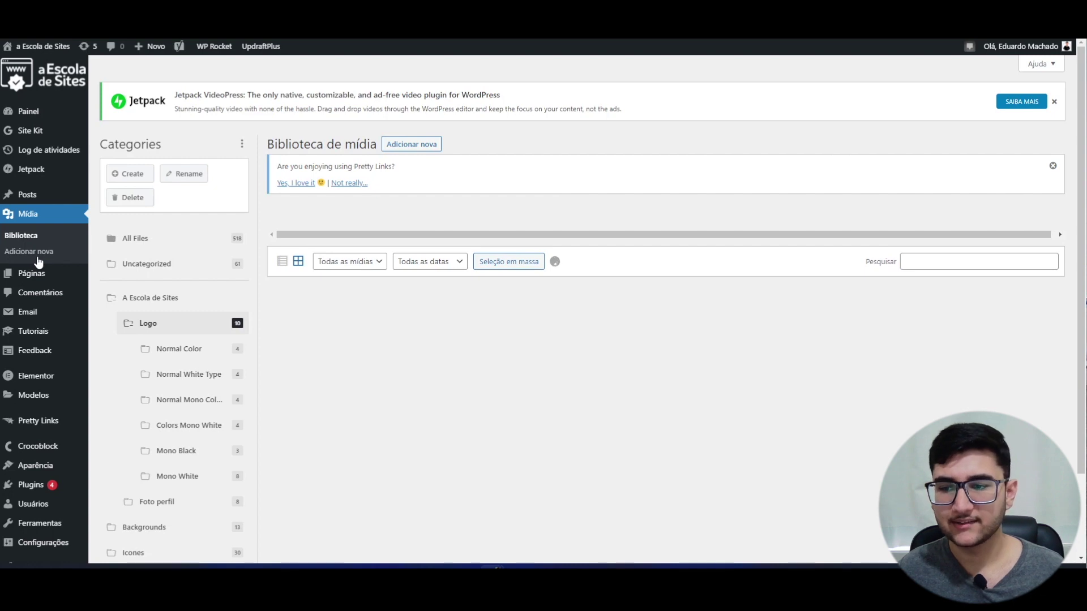
Examine the media library's folder tree and view the contents of the Backgrounds and Icones folders
{"action": "scroll", "coordinate": [138, 400], "scroll_direction": "down", "scroll_amount": 3}
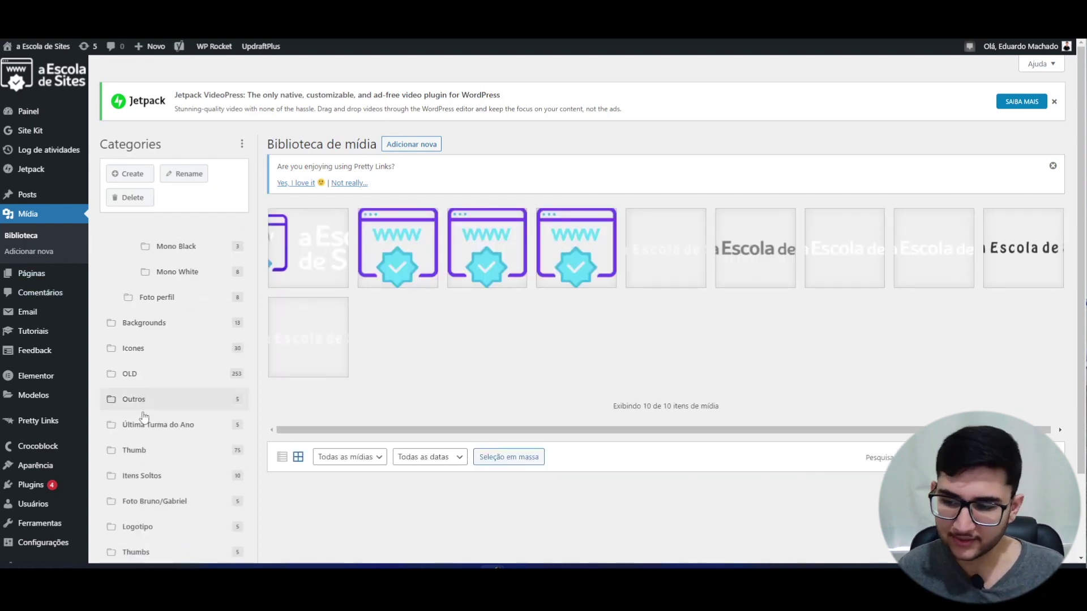
{"action": "scroll", "coordinate": [180, 447], "scroll_direction": "up", "scroll_amount": 3}
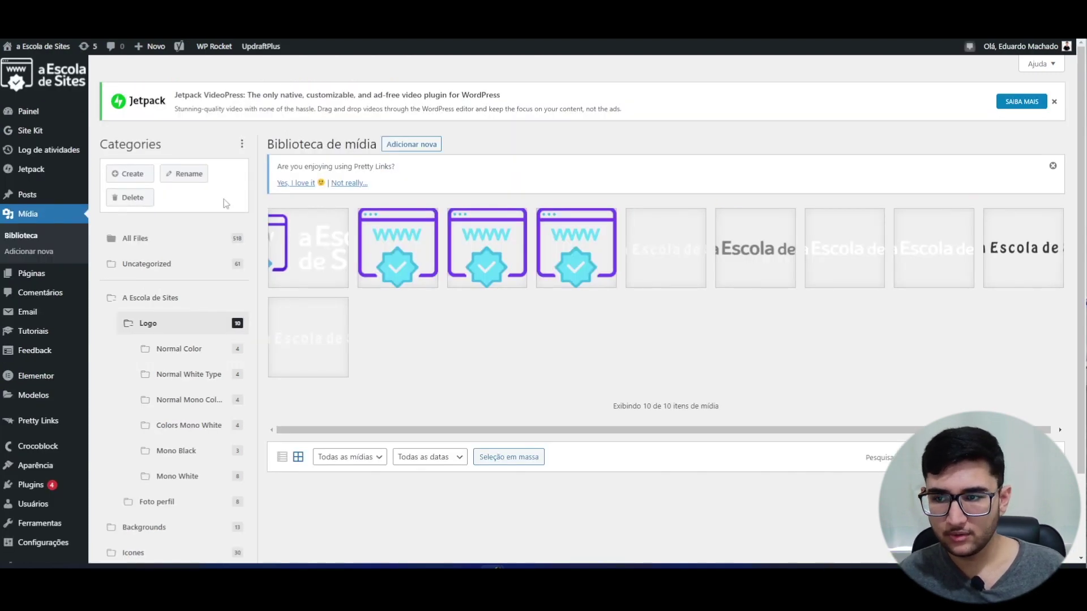
{"action": "scroll", "coordinate": [225, 262], "scroll_direction": "down", "scroll_amount": 3}
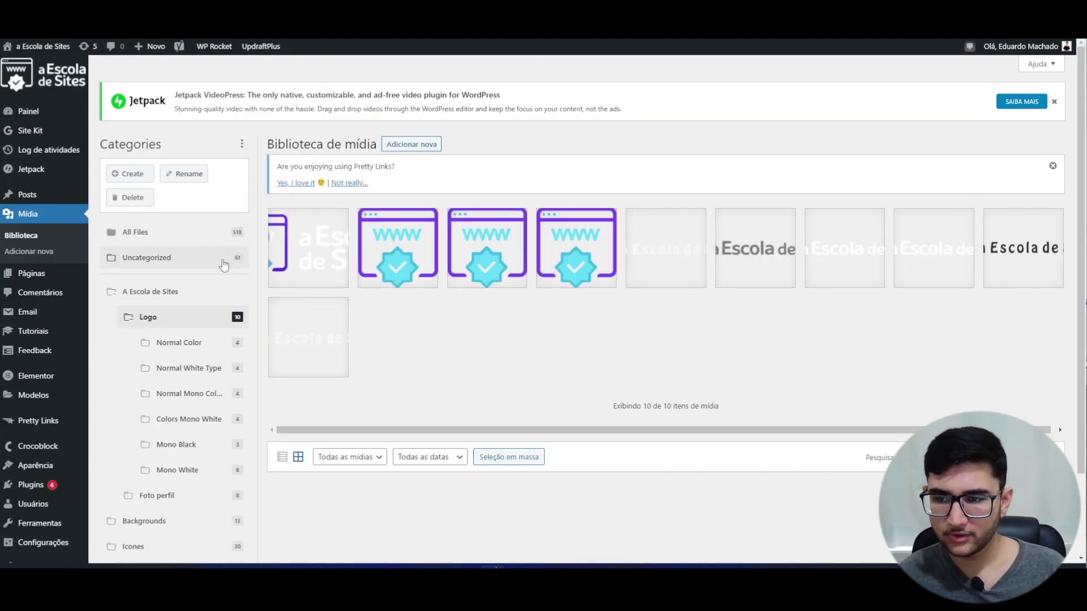
{"action": "scroll", "coordinate": [226, 262], "scroll_direction": "up", "scroll_amount": 2}
{"action": "scroll", "coordinate": [543, 340], "scroll_direction": "down", "scroll_amount": 1}
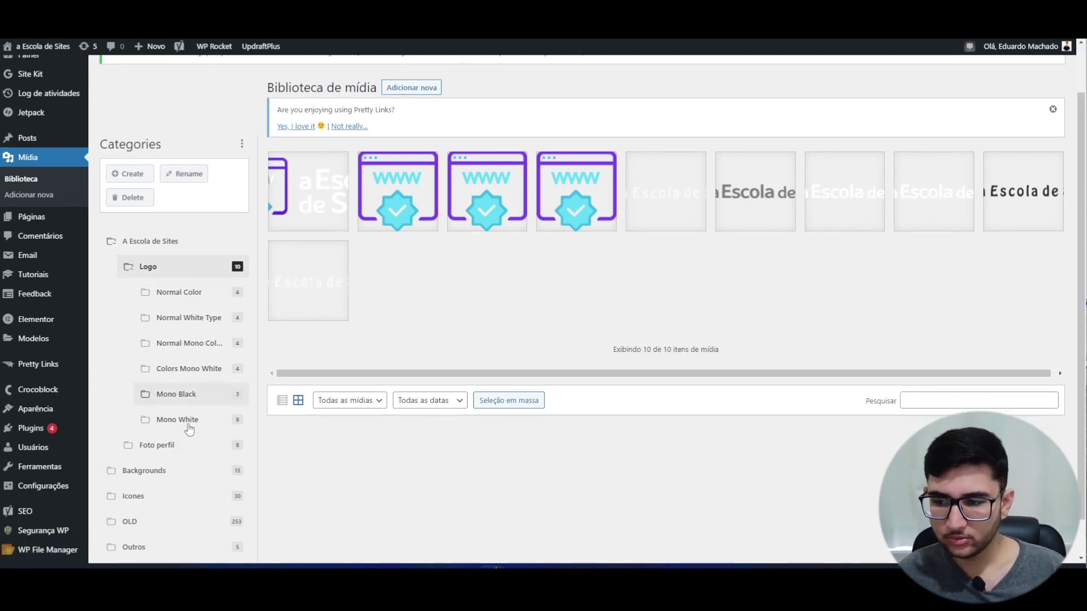
{"action": "scroll", "coordinate": [189, 435], "scroll_direction": "down", "scroll_amount": 1}
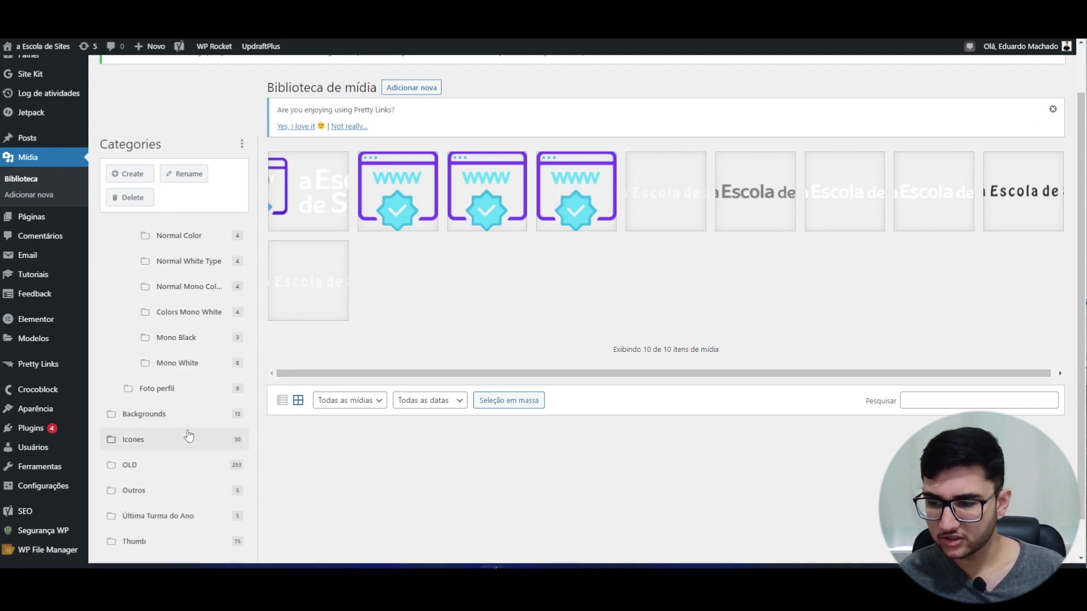
{"action": "left_click", "coordinate": [170, 419]}
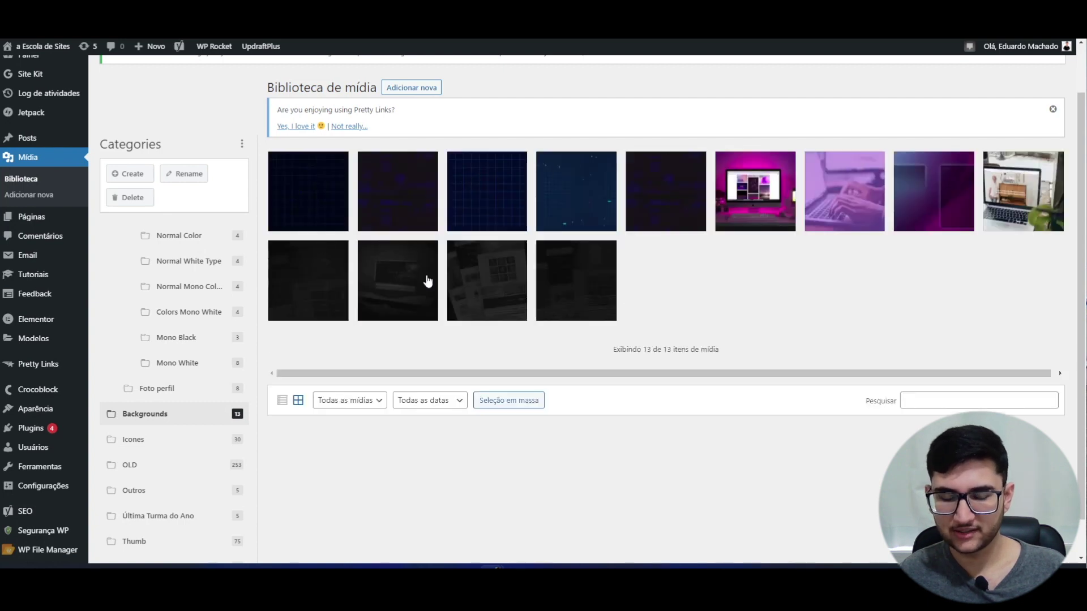
{"action": "left_click", "coordinate": [153, 443]}
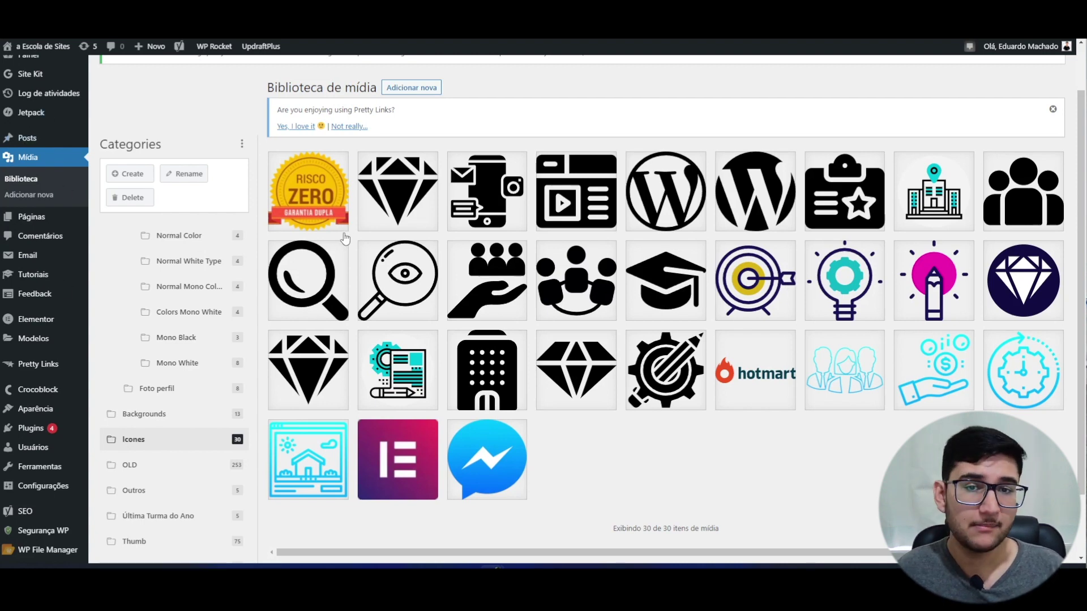
Open the a Escola de Sites page list to view its category folders
{"action": "left_click", "coordinate": [45, 227]}
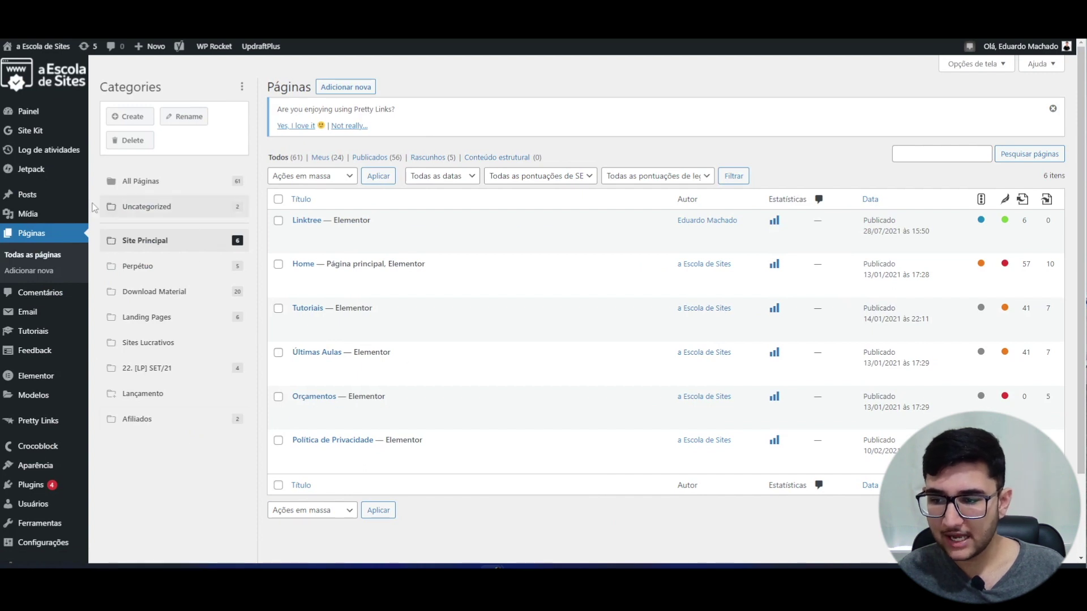
Expand the Lançamento category in the page list and look over its subfolders
{"action": "left_click", "coordinate": [113, 400]}
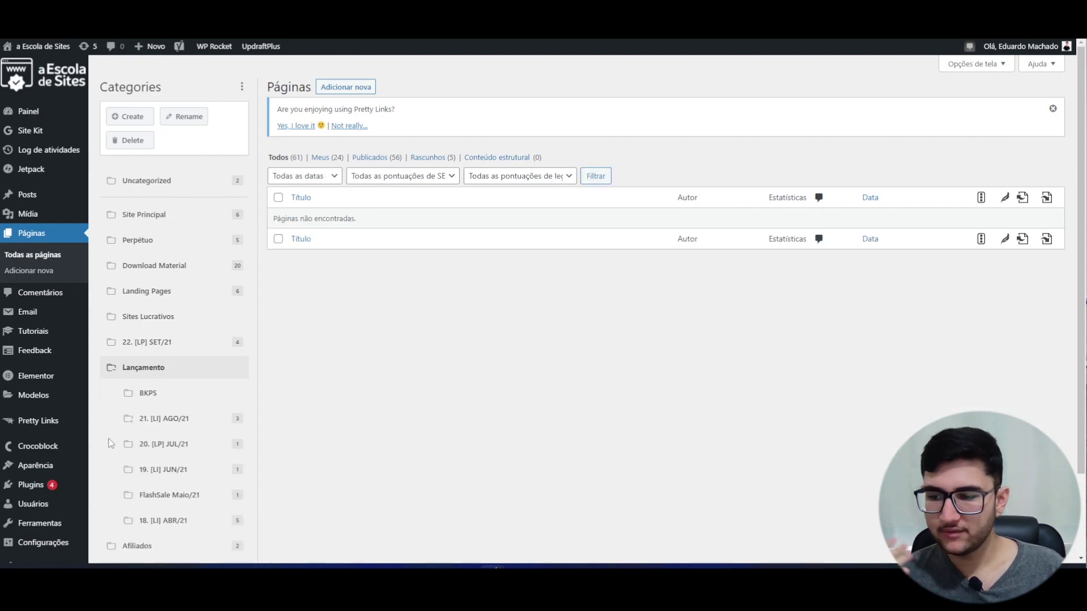
{"action": "scroll", "coordinate": [132, 400], "scroll_direction": "down", "scroll_amount": 2}
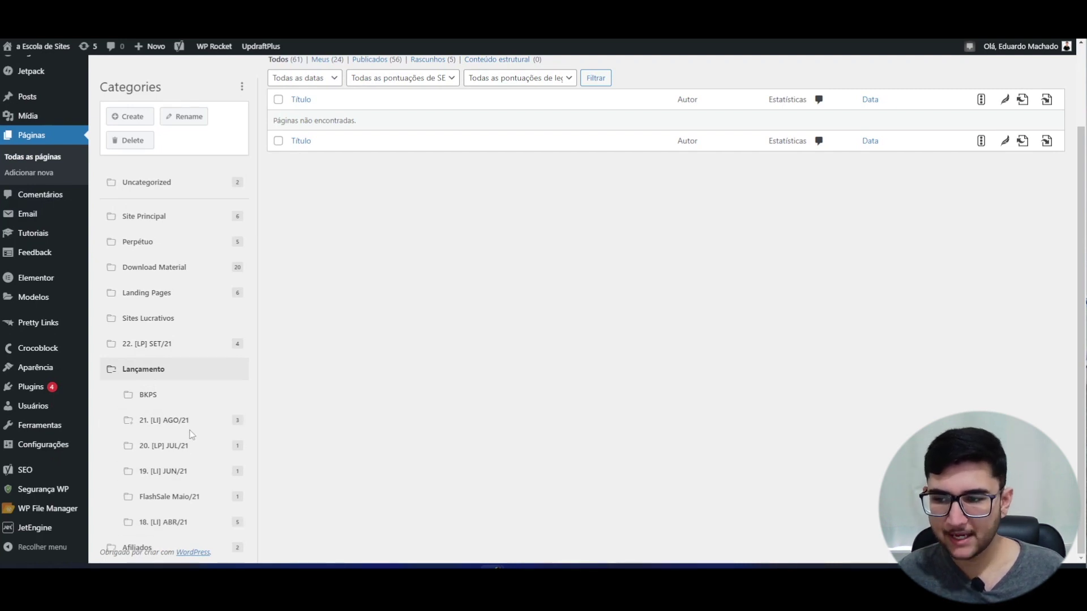
{"action": "scroll", "coordinate": [205, 435], "scroll_direction": "up", "scroll_amount": 1}
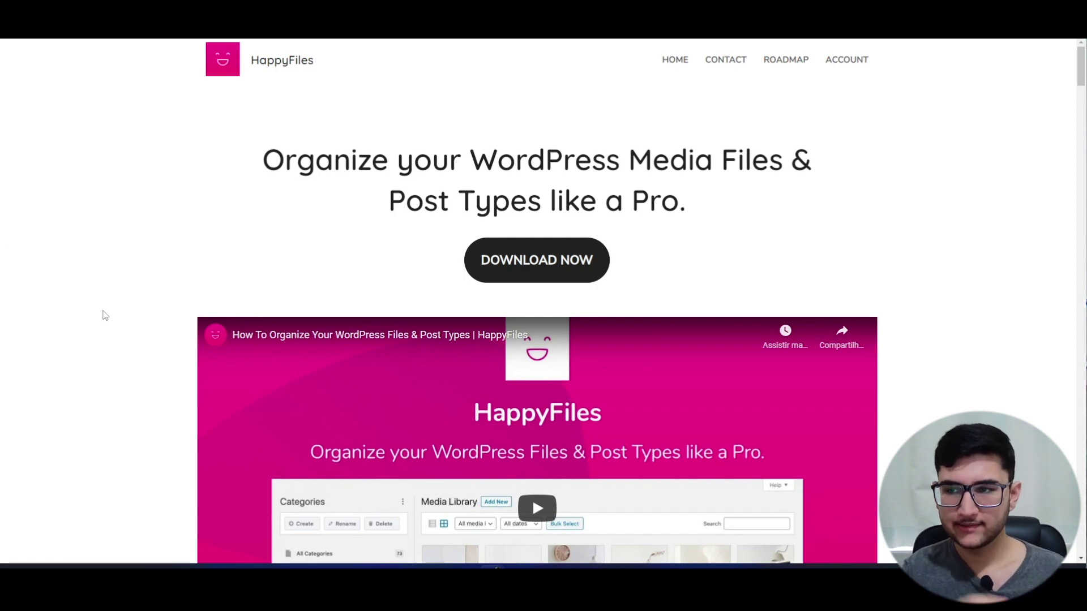
Skim the HappyFiles home page and translate it into Portuguese
{"action": "middle_click", "coordinate": [59, 316]}
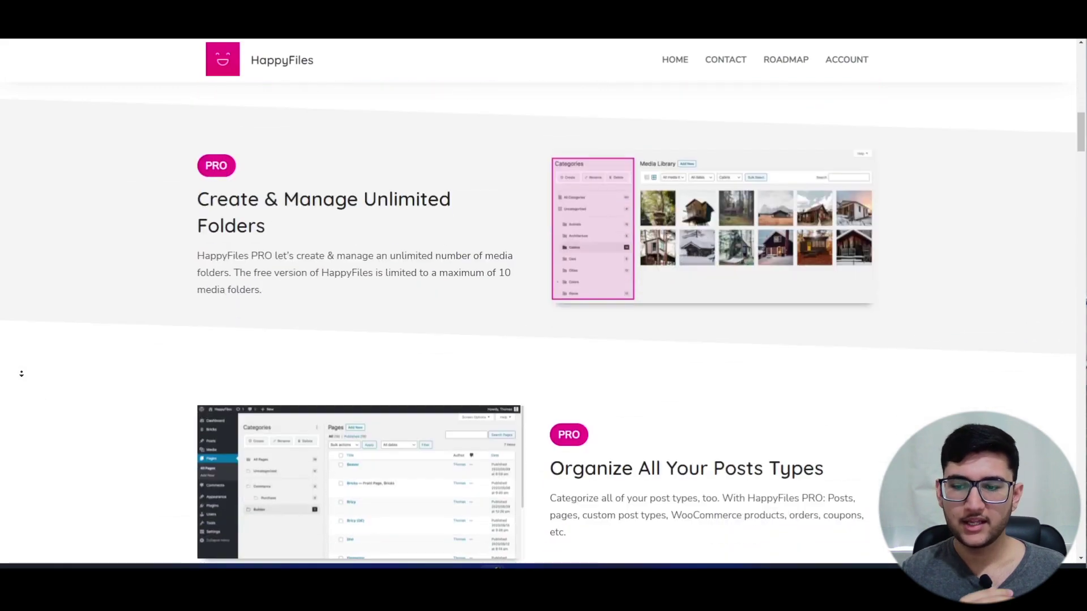
{"action": "left_click", "coordinate": [23, 376]}
{"action": "scroll", "coordinate": [24, 376], "scroll_direction": "up", "scroll_amount": 15}
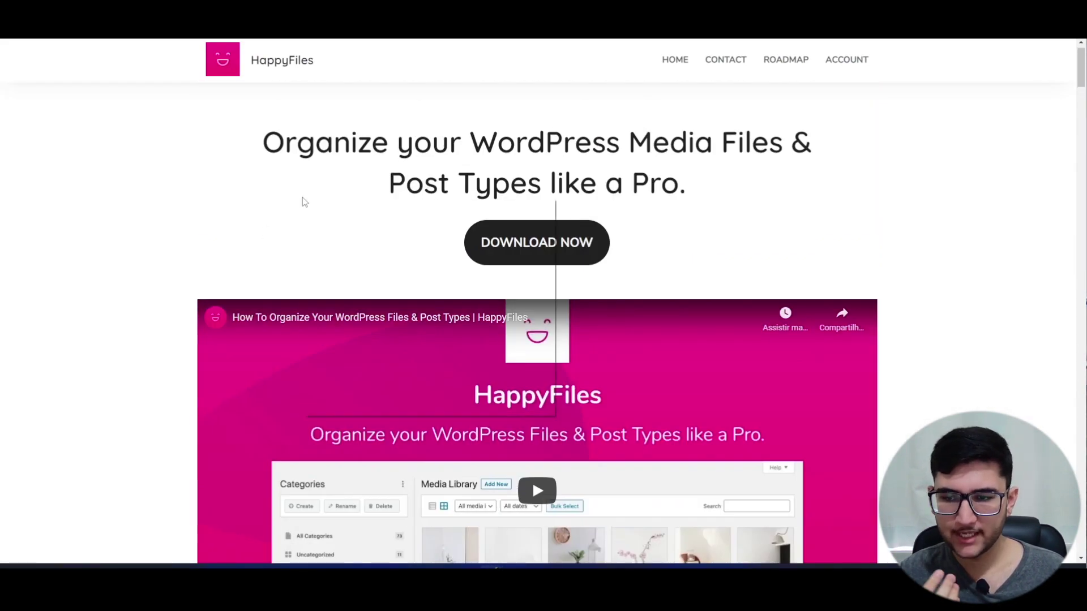
{"action": "right_click", "coordinate": [303, 199]}
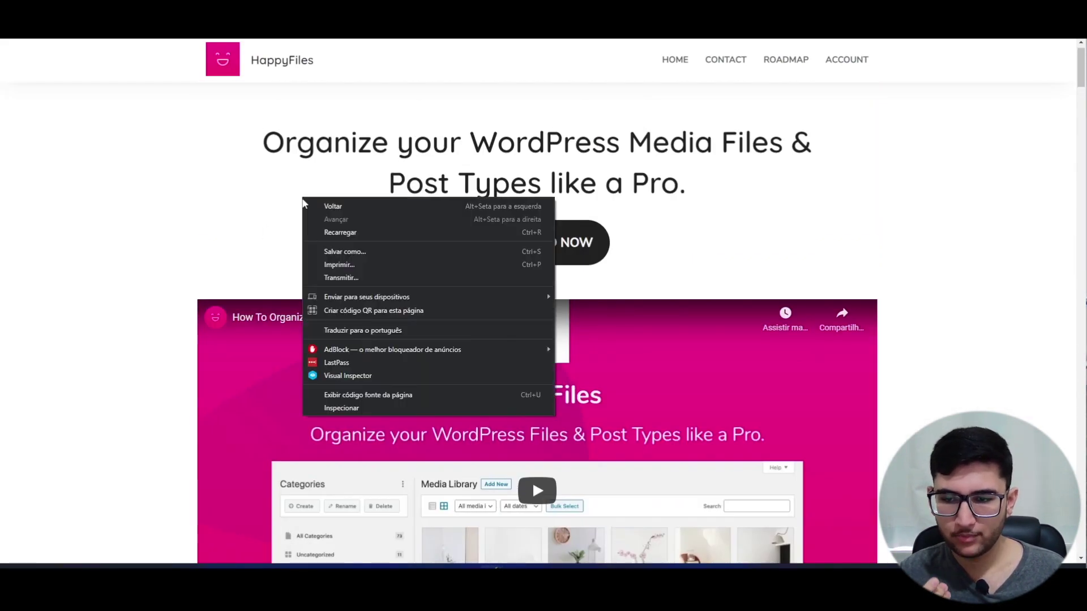
{"action": "left_click", "coordinate": [364, 334]}
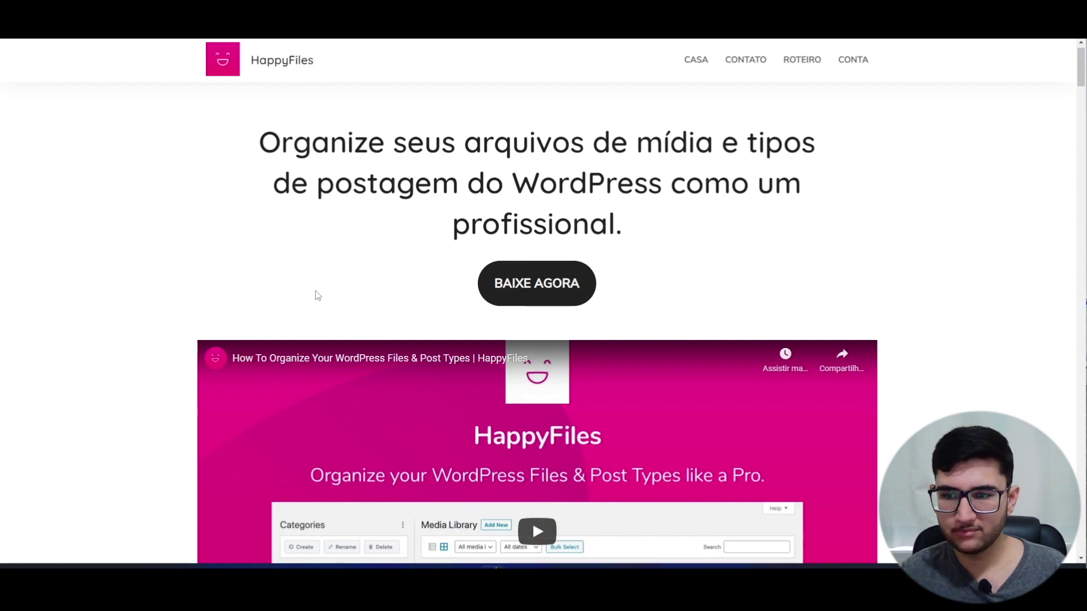
{"action": "scroll", "coordinate": [6, 323], "scroll_direction": "down", "scroll_amount": 10}
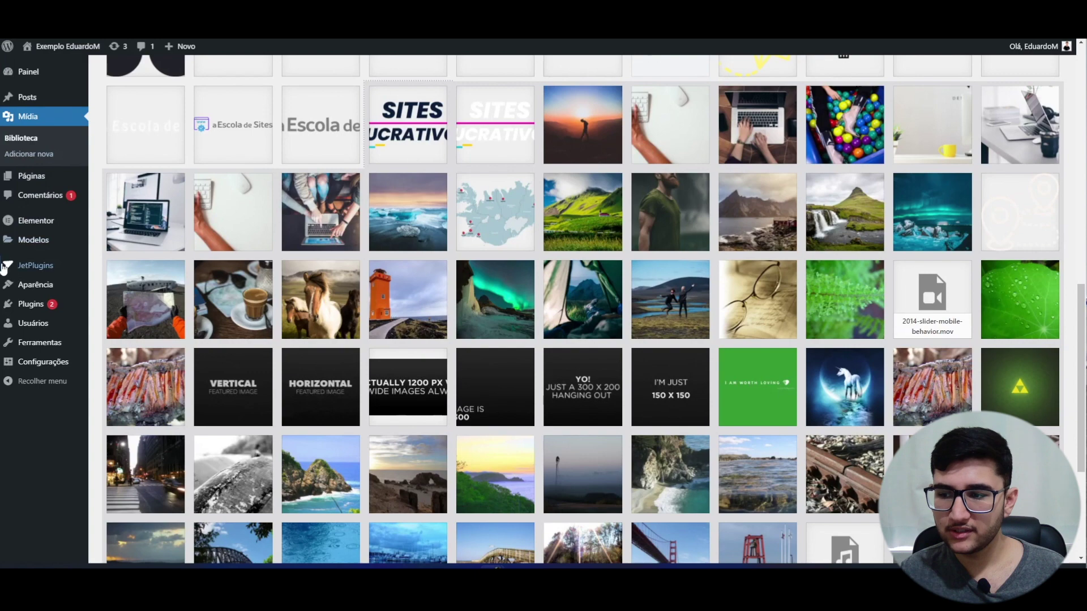
Open the page for adding new plugins on the example site and search for HappyFiles
{"action": "mouse_move", "coordinate": [35, 305]}
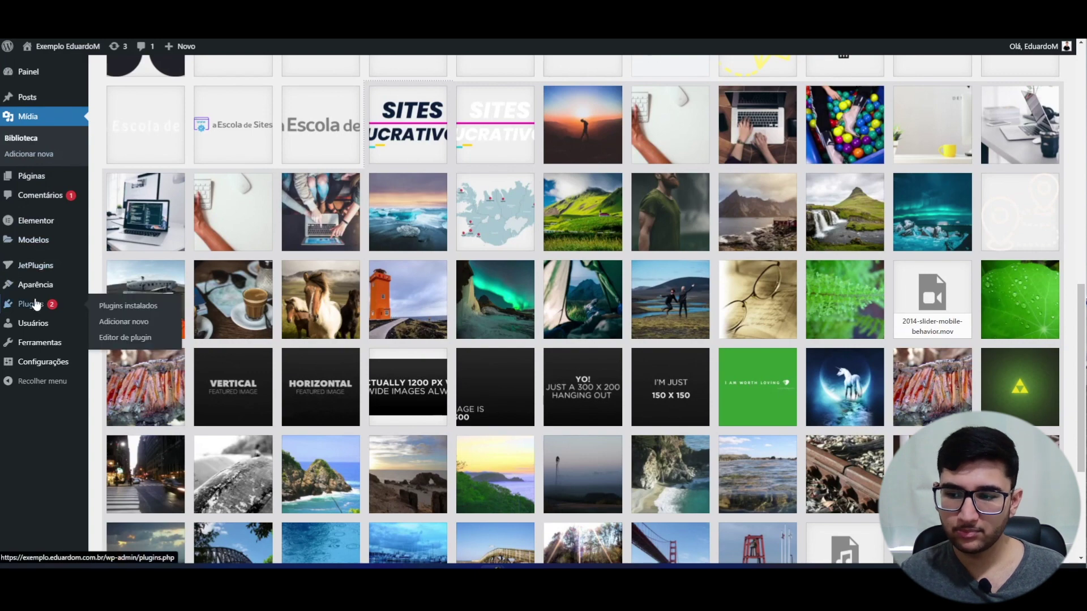
{"action": "left_click", "coordinate": [111, 329]}
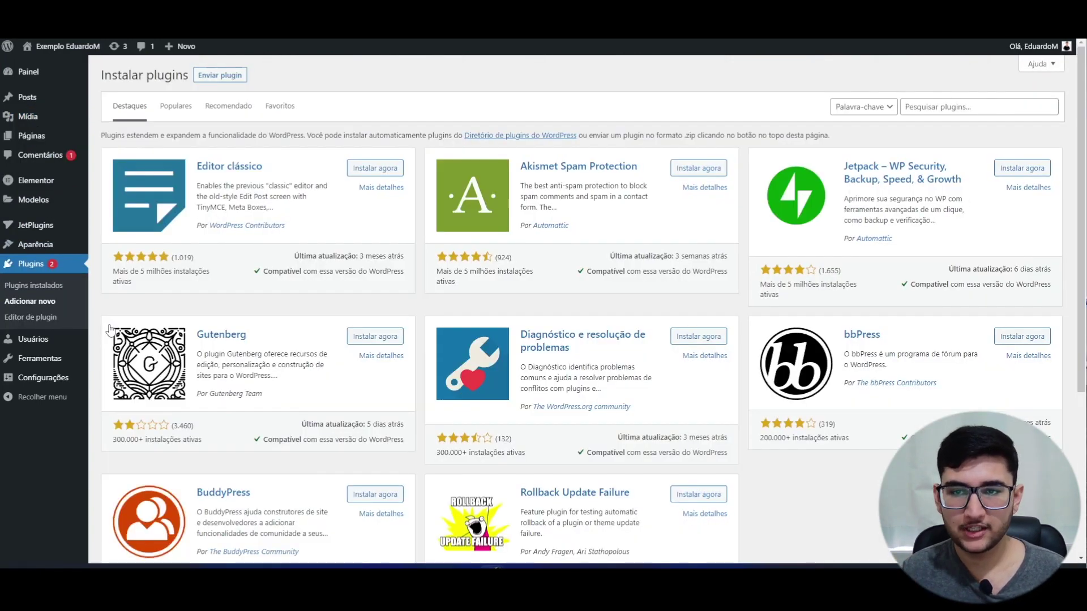
{"action": "left_click", "coordinate": [940, 101]}
{"action": "type", "text": "HappyFiles"}
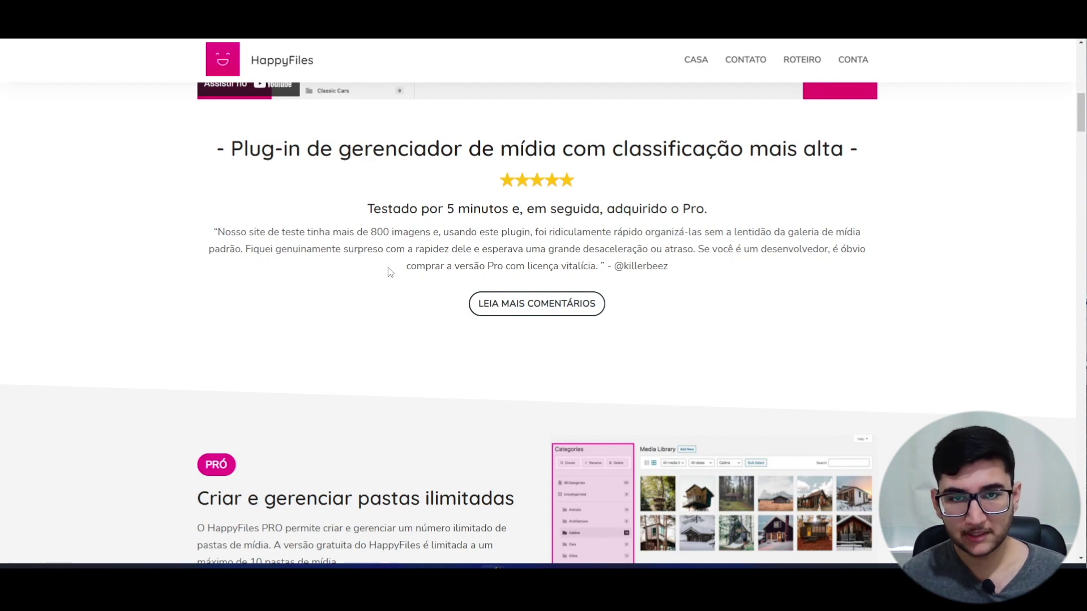
Read the translated HappyFiles feature sections, from unlimited folders and post types through direct upload to the resizable sidebar
{"action": "scroll", "coordinate": [388, 267], "scroll_direction": "down", "scroll_amount": 3}
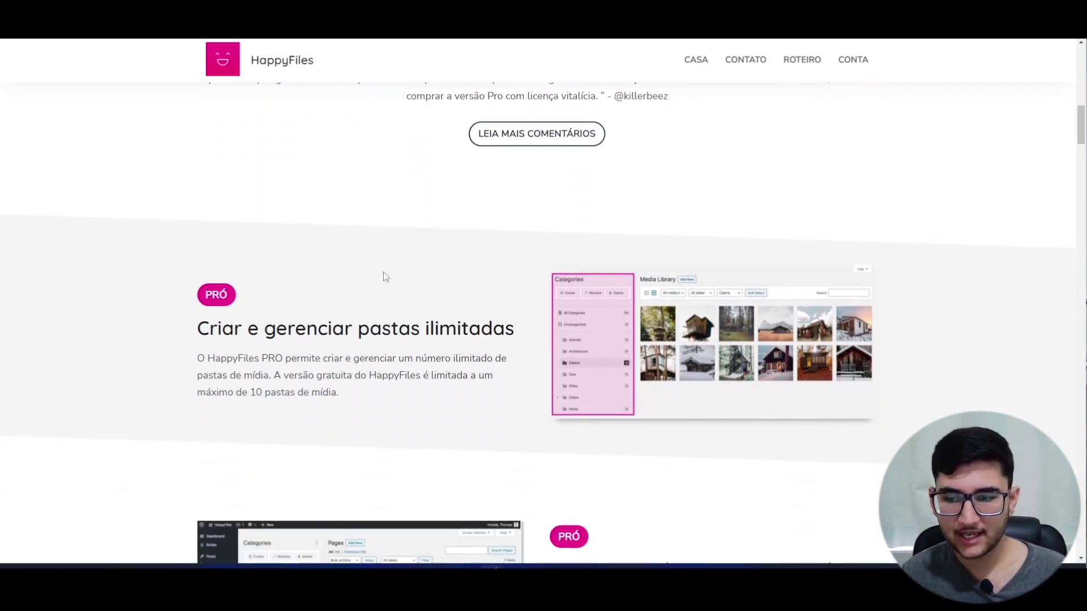
{"action": "scroll", "coordinate": [384, 277], "scroll_direction": "down", "scroll_amount": 3}
{"action": "scroll", "coordinate": [767, 287], "scroll_direction": "down", "scroll_amount": 1}
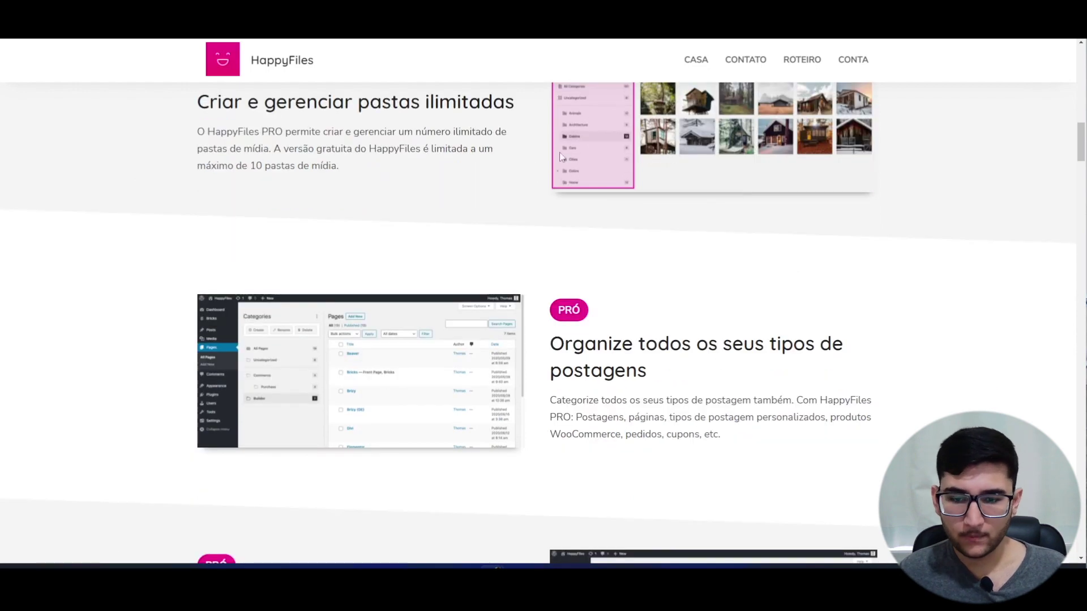
{"action": "scroll", "coordinate": [558, 255], "scroll_direction": "down", "scroll_amount": 6}
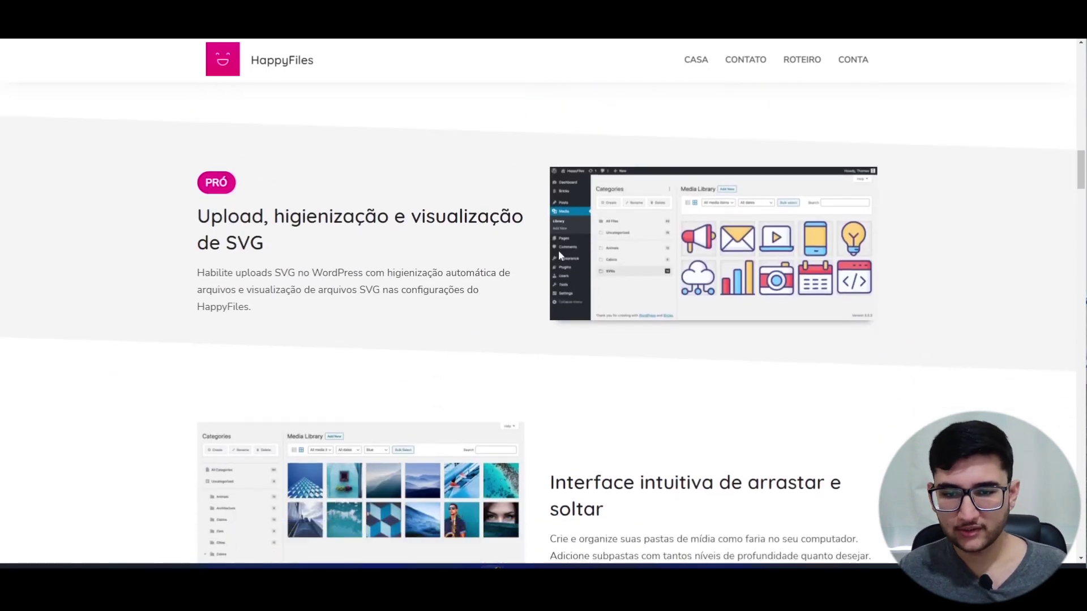
{"action": "scroll", "coordinate": [537, 342], "scroll_direction": "down", "scroll_amount": 3}
{"action": "scroll", "coordinate": [487, 362], "scroll_direction": "down", "scroll_amount": 1}
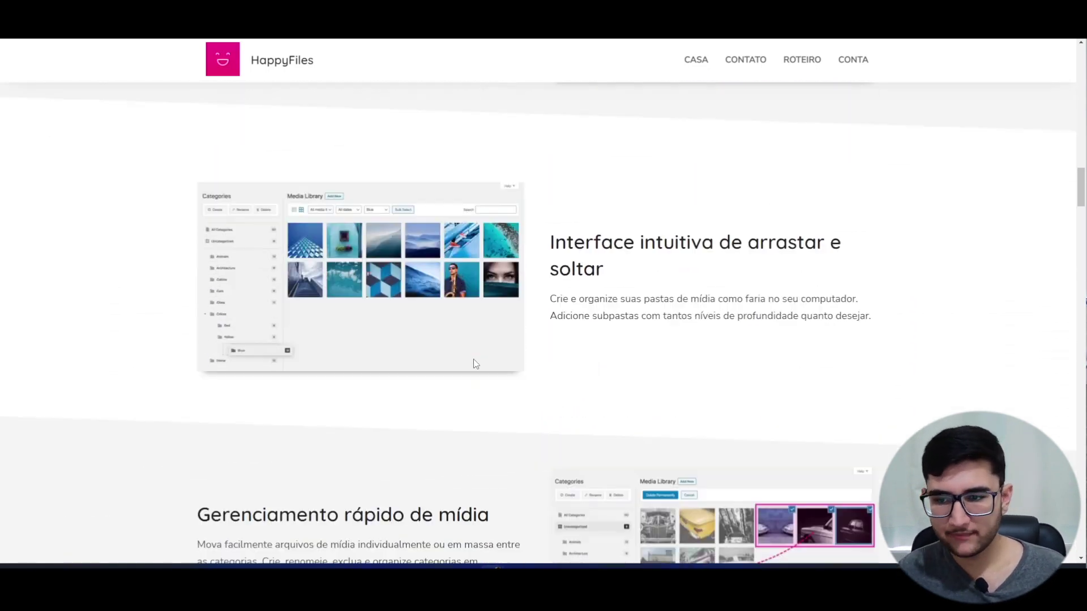
{"action": "scroll", "coordinate": [358, 290], "scroll_direction": "down", "scroll_amount": 2}
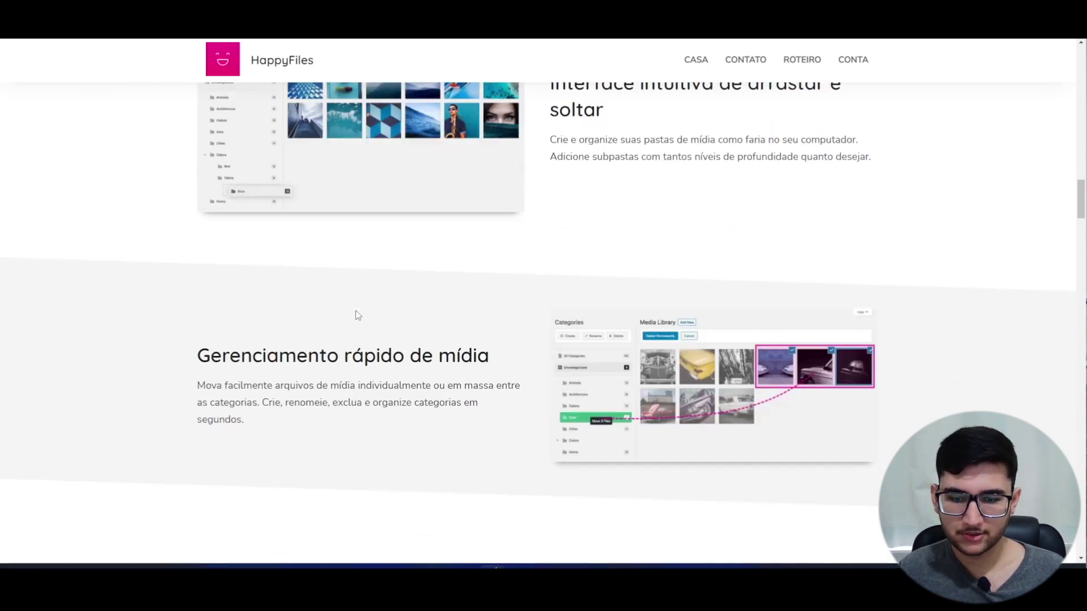
{"action": "scroll", "coordinate": [358, 316], "scroll_direction": "down", "scroll_amount": 2}
{"action": "scroll", "coordinate": [679, 306], "scroll_direction": "down", "scroll_amount": 2}
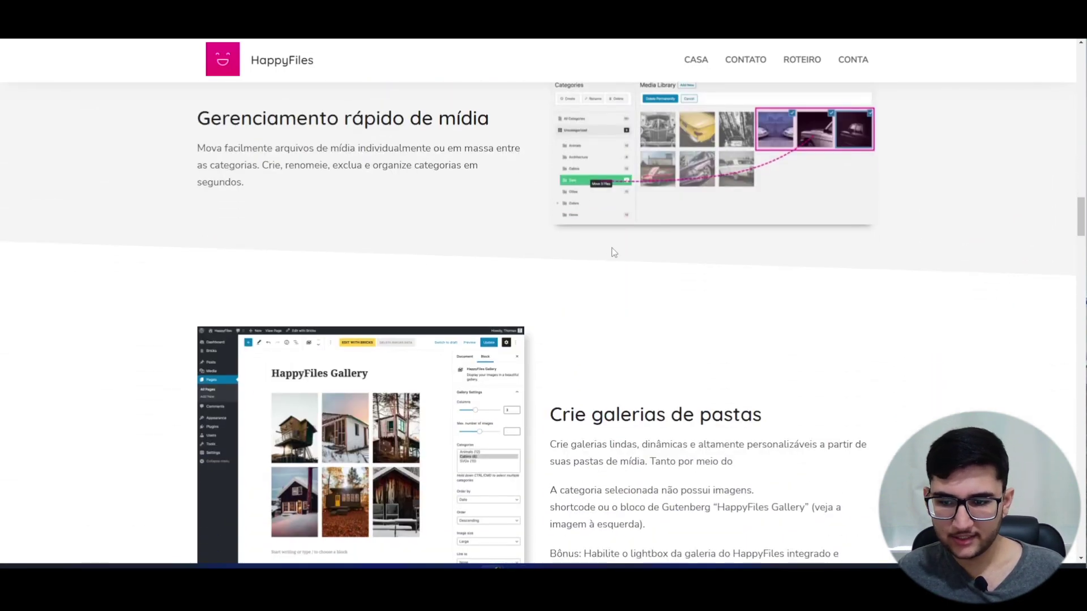
{"action": "scroll", "coordinate": [583, 377], "scroll_direction": "down", "scroll_amount": 2}
{"action": "scroll", "coordinate": [598, 362], "scroll_direction": "down", "scroll_amount": 5}
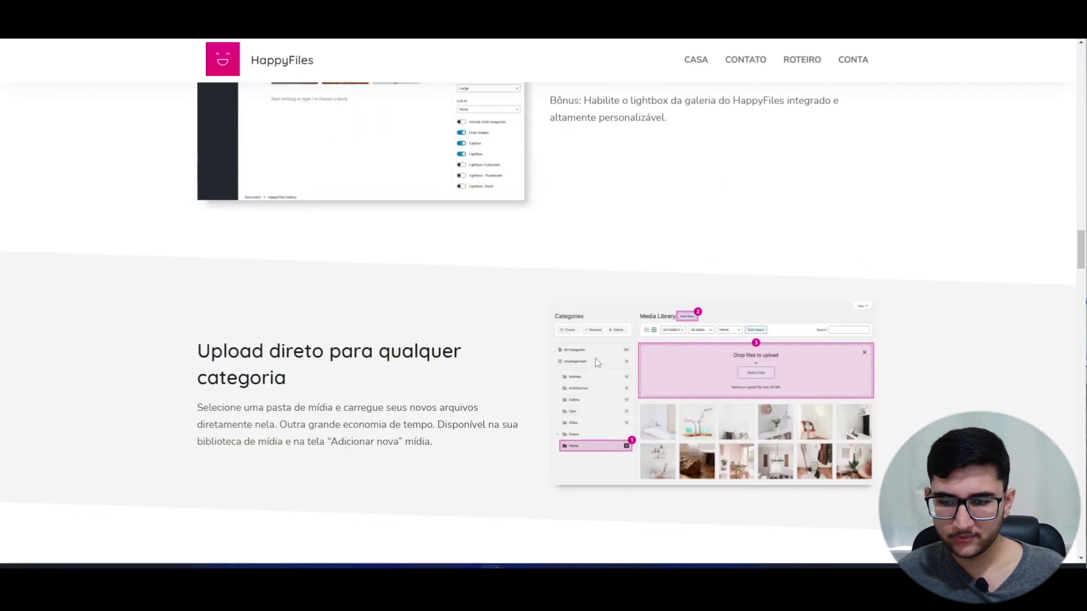
{"action": "scroll", "coordinate": [354, 283], "scroll_direction": "down", "scroll_amount": 3}
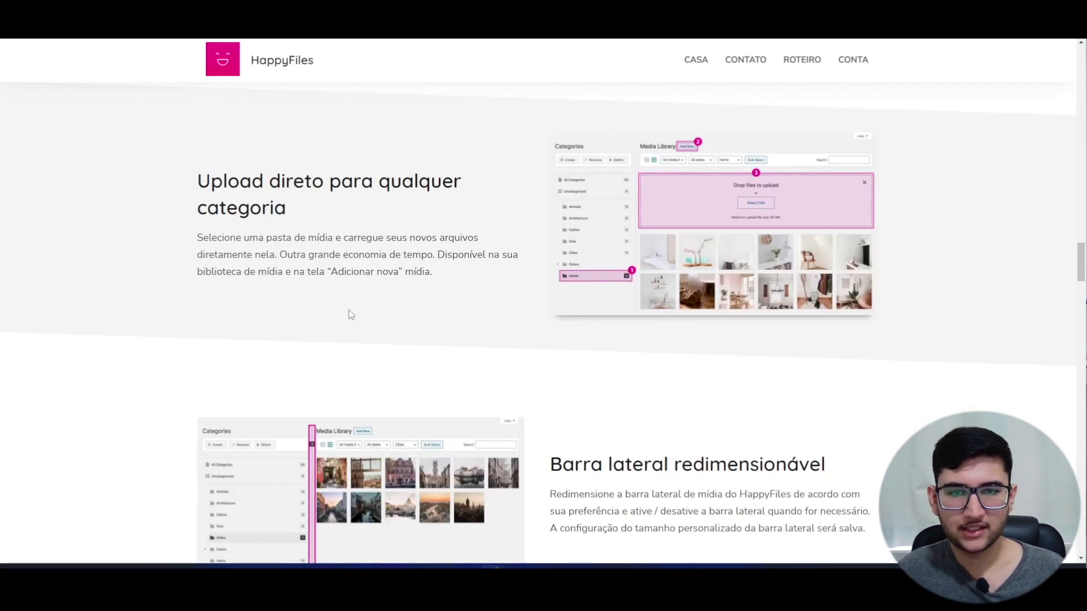
{"action": "scroll", "coordinate": [350, 315], "scroll_direction": "down", "scroll_amount": 4}
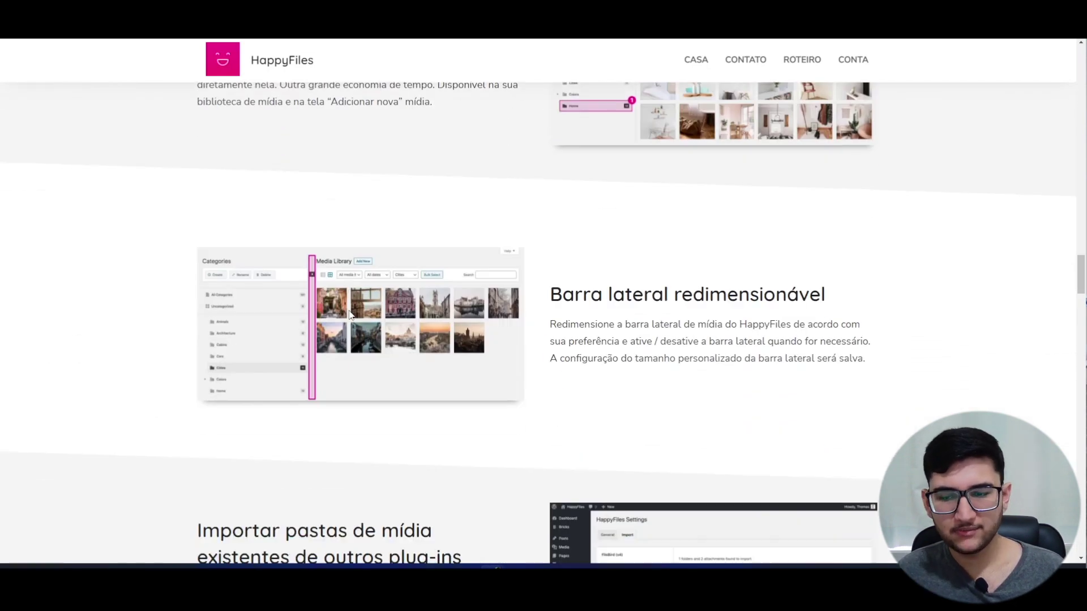
Examine which folder plugins HappyFiles can import from and read its list of additional features
{"action": "scroll", "coordinate": [349, 317], "scroll_direction": "down", "scroll_amount": 2}
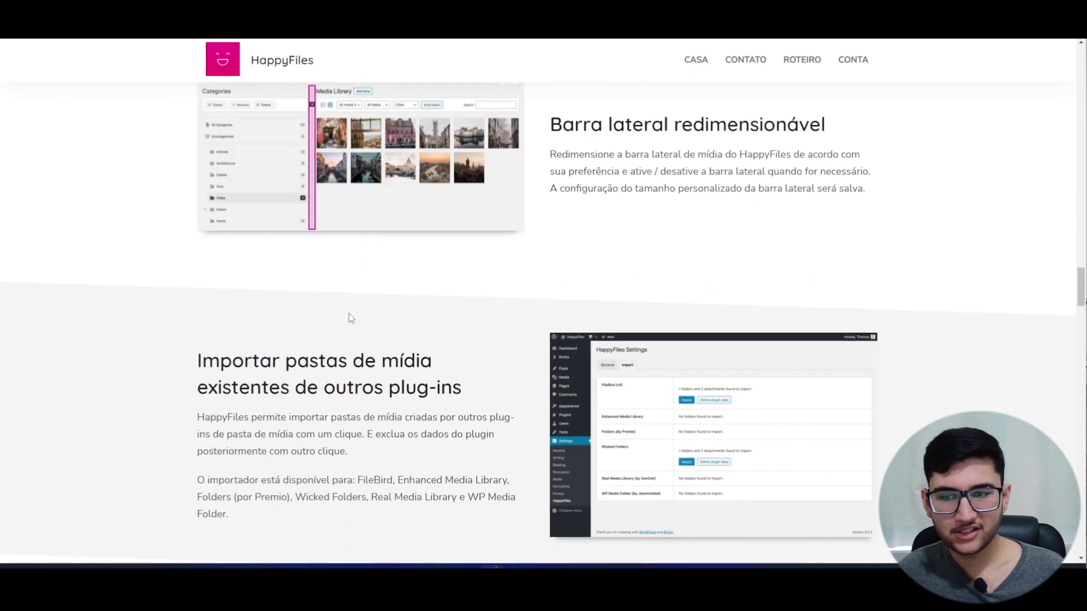
{"action": "scroll", "coordinate": [349, 317], "scroll_direction": "down", "scroll_amount": 4}
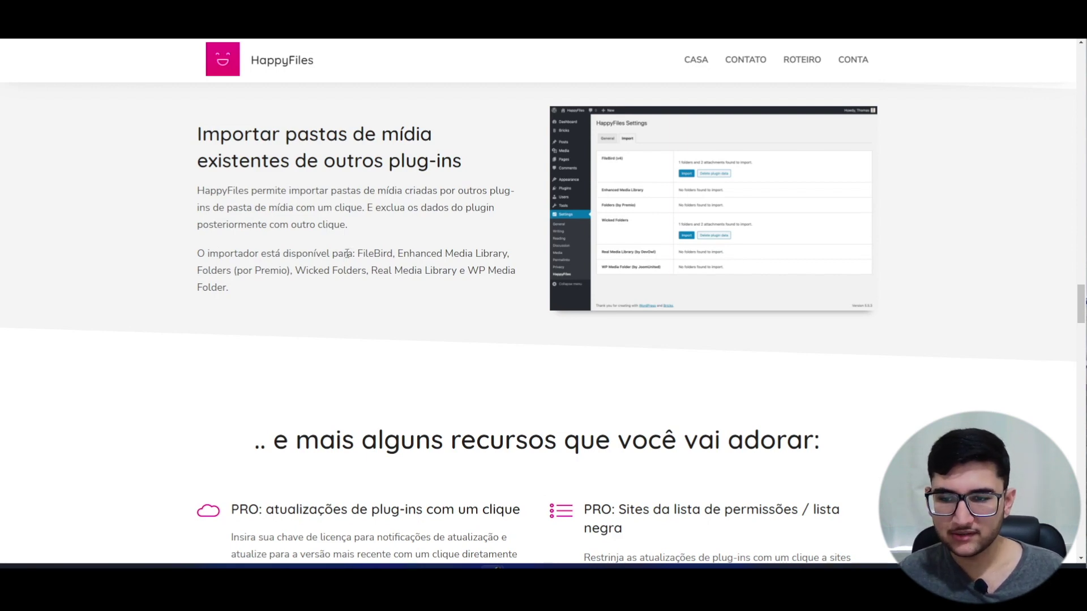
{"action": "left_click_drag", "start_coordinate": [357, 253], "coordinate": [395, 253]}
{"action": "left_click", "coordinate": [399, 252]}
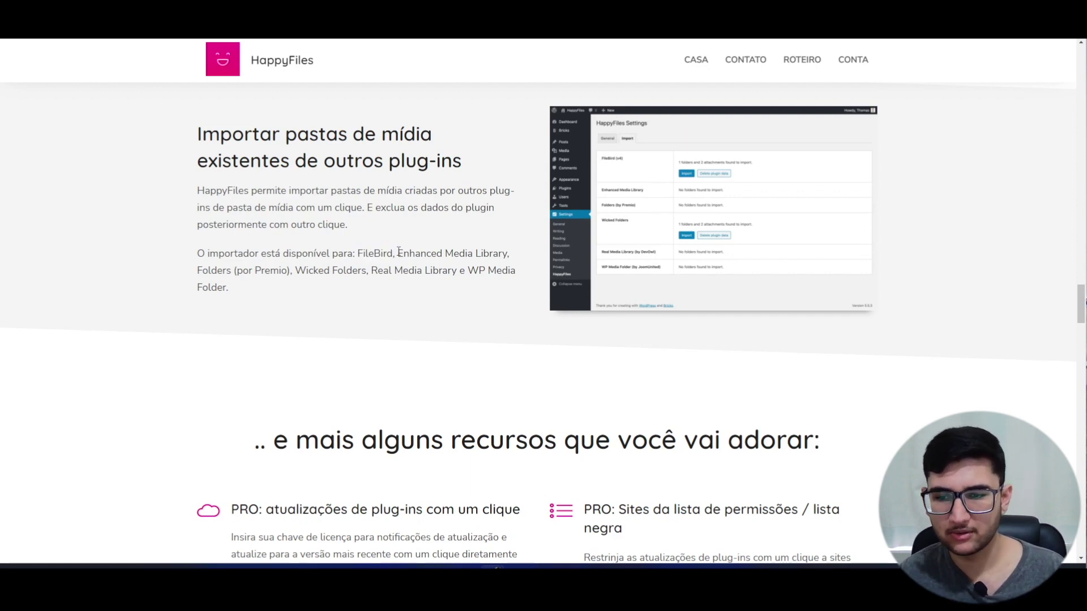
{"action": "scroll", "coordinate": [392, 254], "scroll_direction": "down", "scroll_amount": 7}
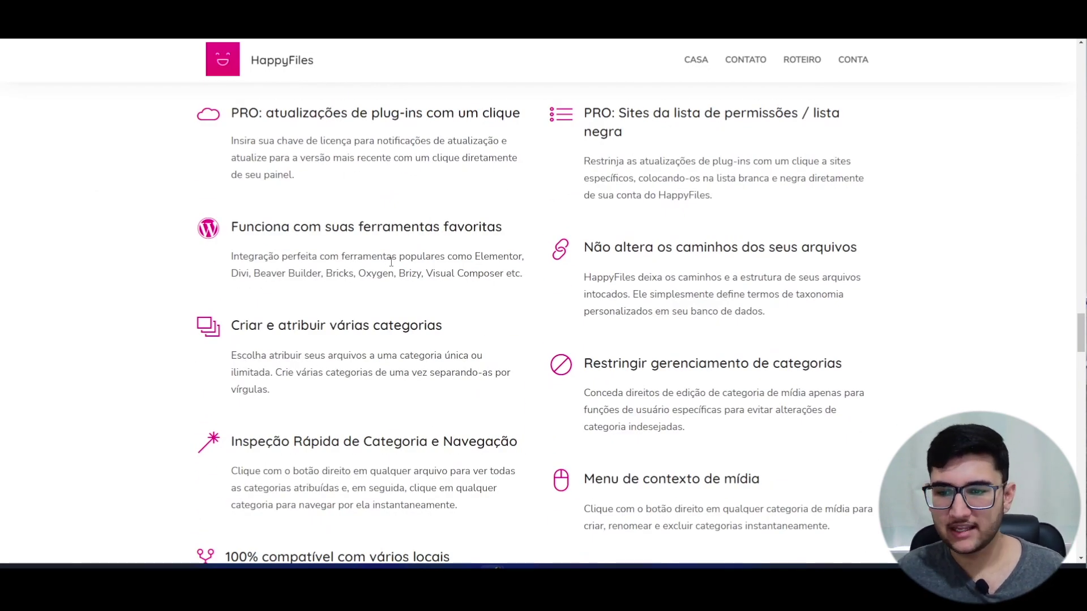
Find the HappyFiles download section and compare the LITE and Pro UNLIMITED plans
{"action": "scroll", "coordinate": [390, 262], "scroll_direction": "down", "scroll_amount": 13}
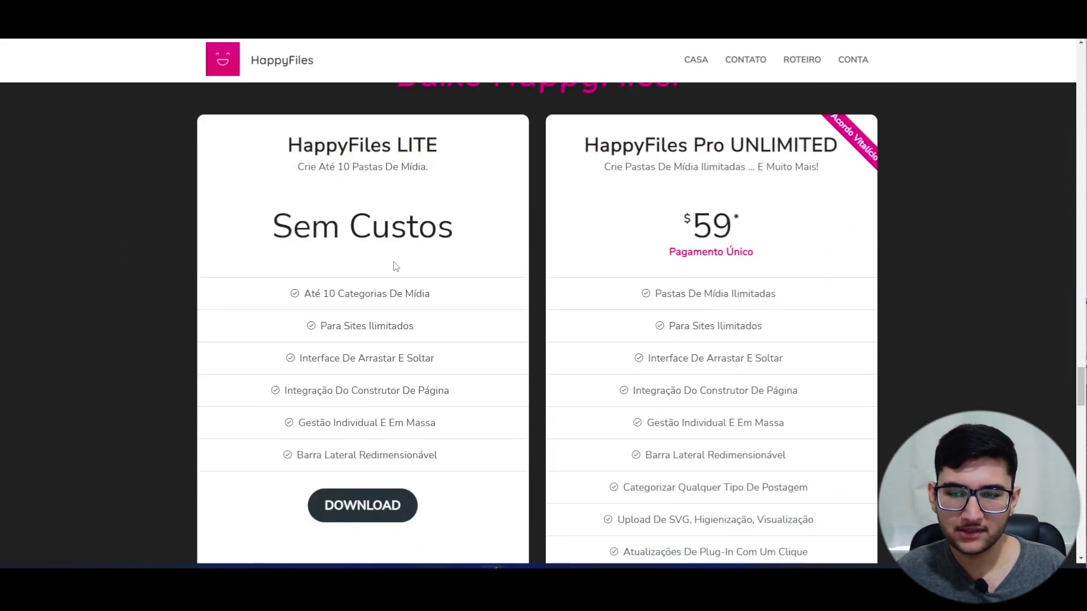
{"action": "scroll", "coordinate": [393, 261], "scroll_direction": "up", "scroll_amount": 2}
{"action": "scroll", "coordinate": [389, 170], "scroll_direction": "down", "scroll_amount": 1}
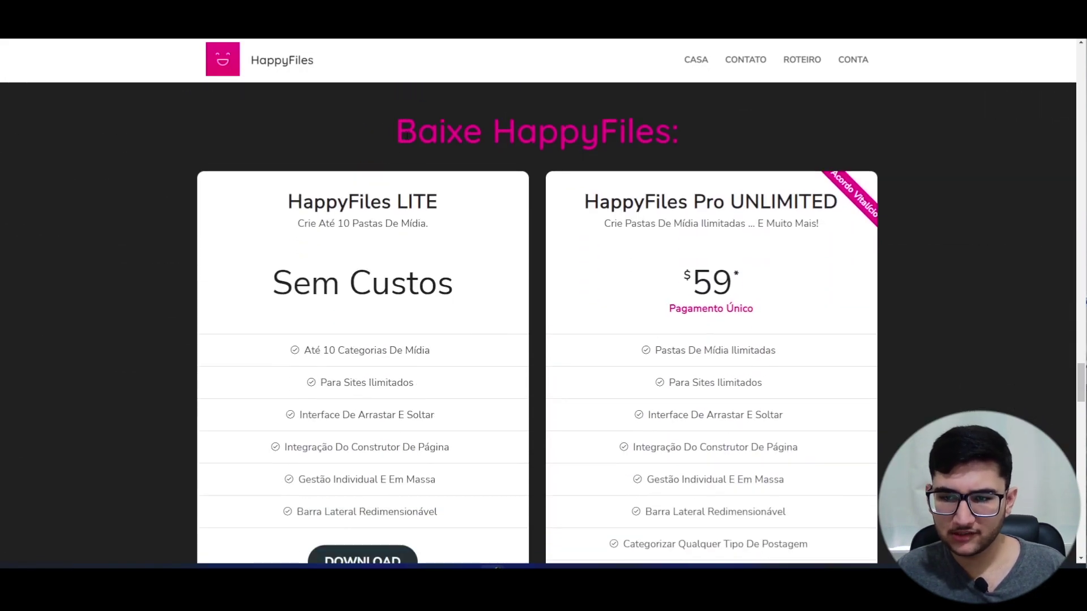
{"action": "left_click_drag", "start_coordinate": [391, 131], "coordinate": [696, 145]}
{"action": "left_click", "coordinate": [468, 212]}
{"action": "scroll", "coordinate": [468, 211], "scroll_direction": "down", "scroll_amount": 2}
{"action": "scroll", "coordinate": [424, 213], "scroll_direction": "up", "scroll_amount": 1}
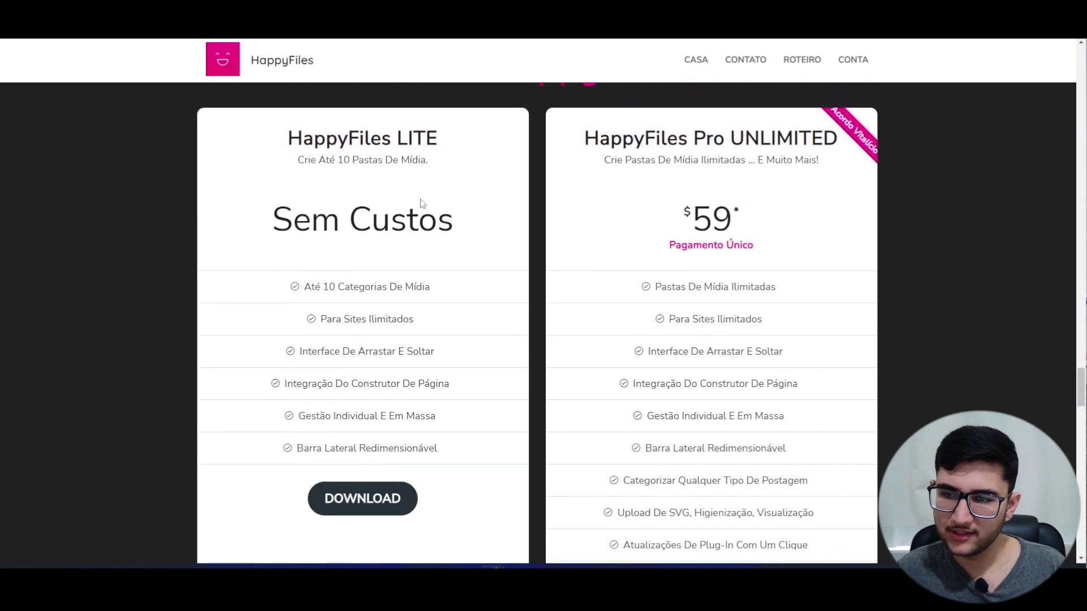
Check the free HappyFiles LITE plan and download it, saving the file as happyfiles.zip in Downloads
{"action": "left_click_drag", "start_coordinate": [444, 151], "coordinate": [396, 147]}
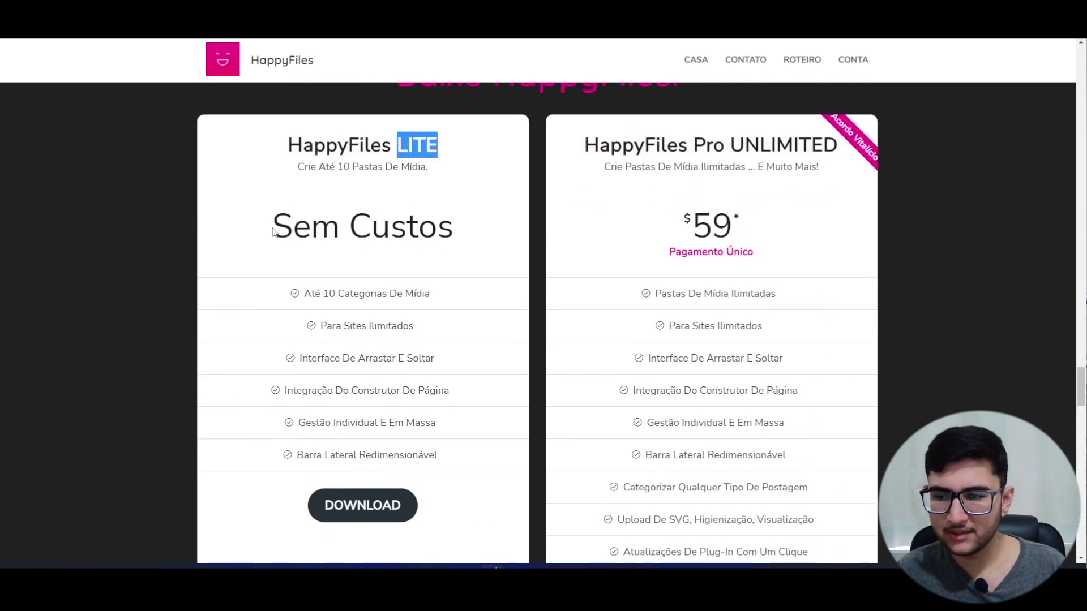
{"action": "left_click_drag", "start_coordinate": [273, 230], "coordinate": [451, 224]}
{"action": "left_click", "coordinate": [451, 223]}
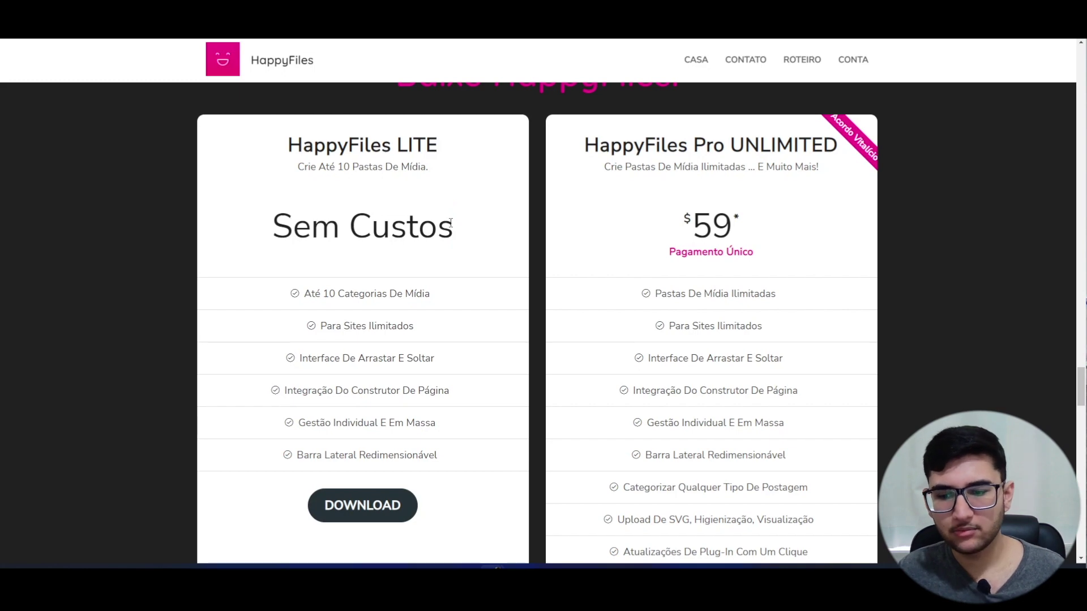
{"action": "left_click", "coordinate": [345, 517]}
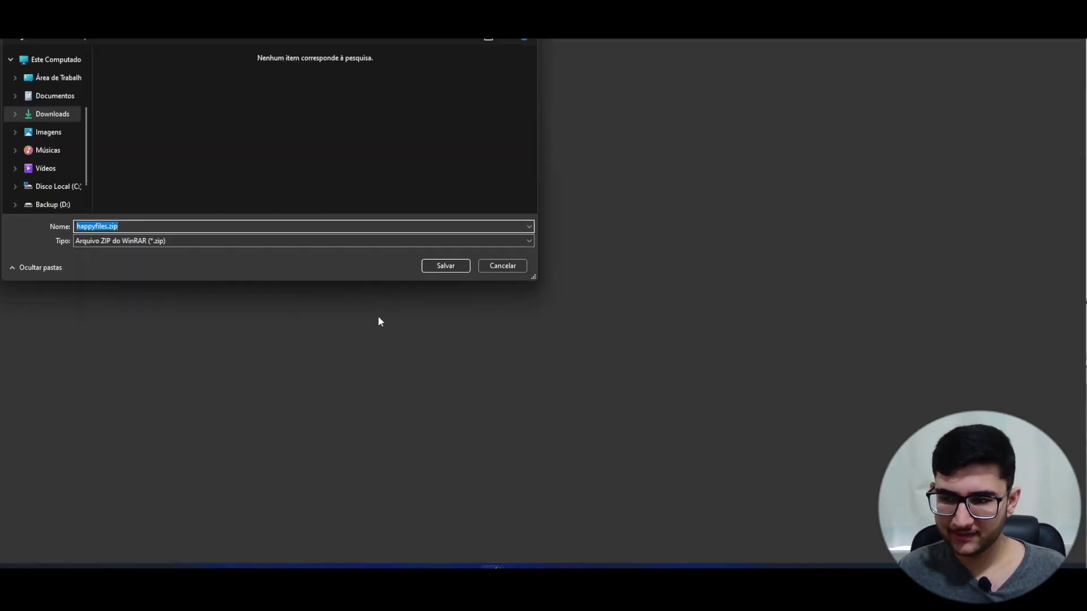
{"action": "left_click", "coordinate": [443, 266]}
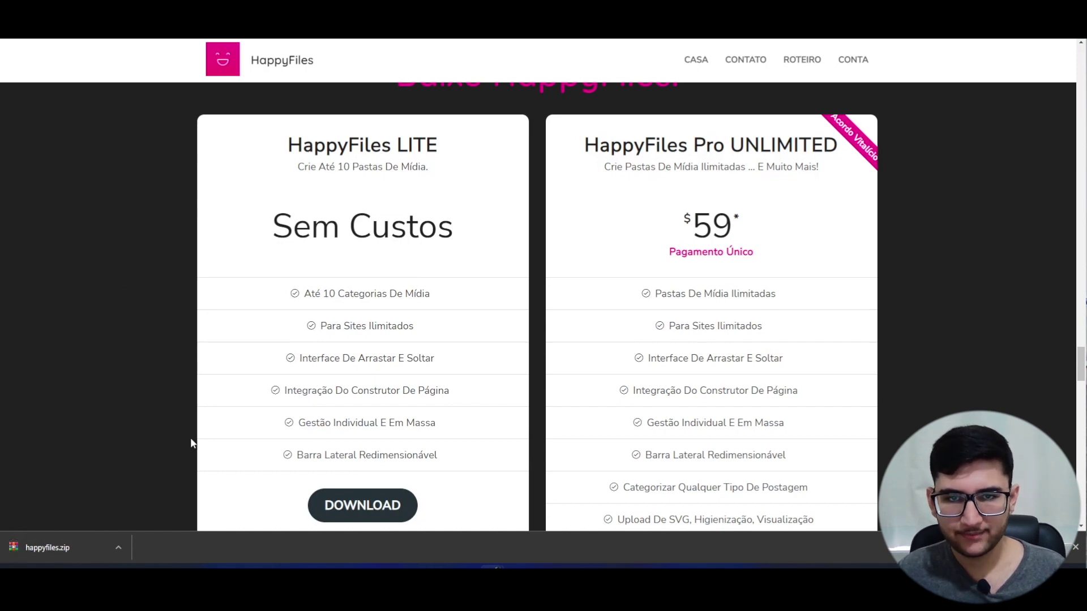
Review the HappyFiles LITE plan's price, media category limit and number of sites allowed
{"action": "scroll", "coordinate": [183, 441], "scroll_direction": "down", "scroll_amount": 1}
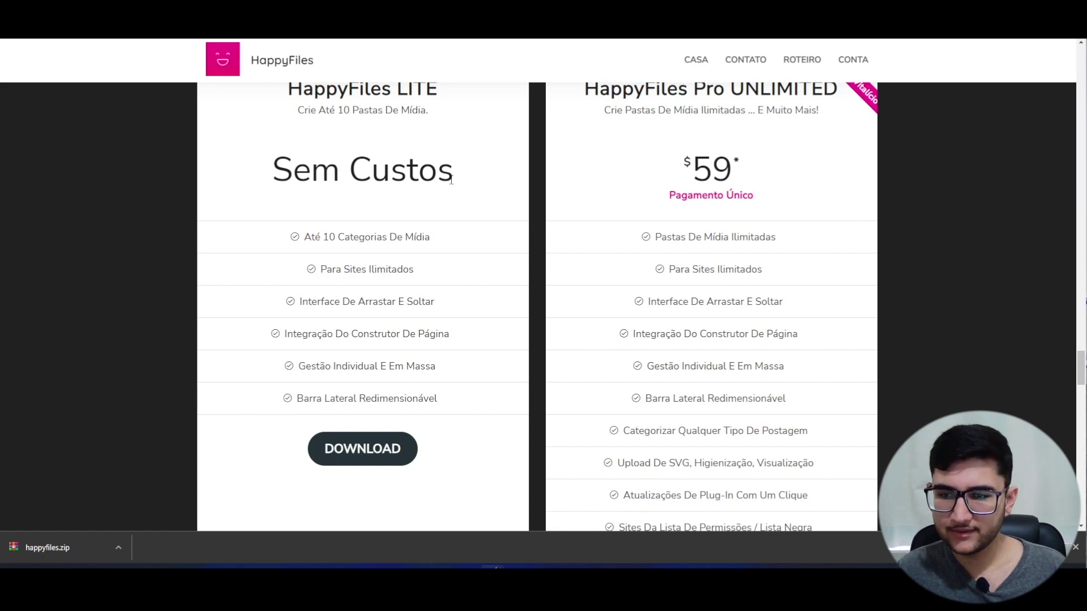
{"action": "left_click_drag", "start_coordinate": [455, 170], "coordinate": [273, 170]}
{"action": "left_click", "coordinate": [292, 202]}
{"action": "left_click_drag", "start_coordinate": [302, 237], "coordinate": [433, 240]}
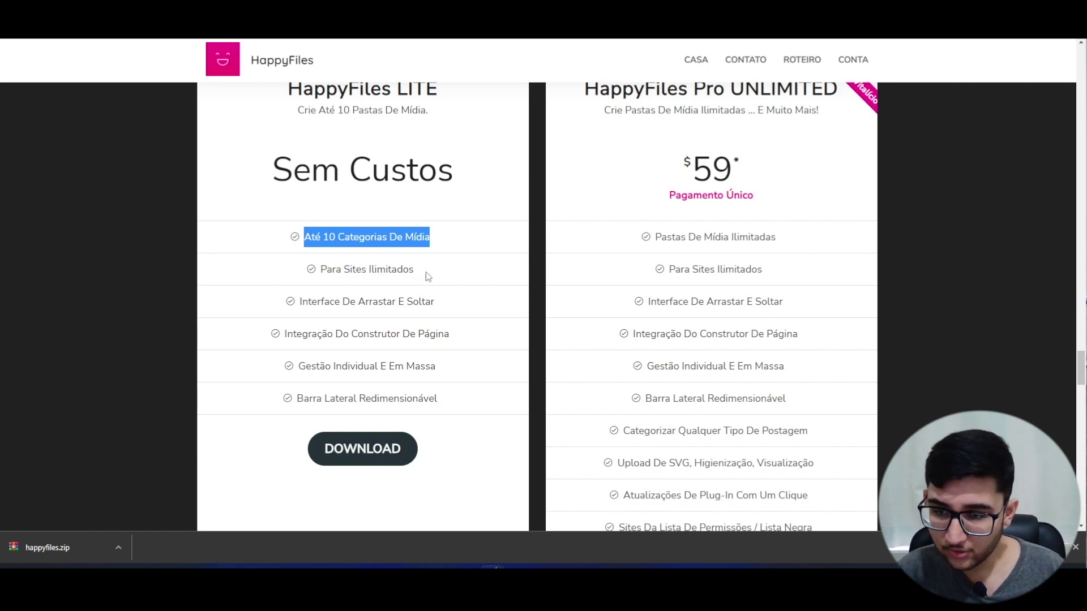
{"action": "left_click_drag", "start_coordinate": [426, 272], "coordinate": [313, 272]}
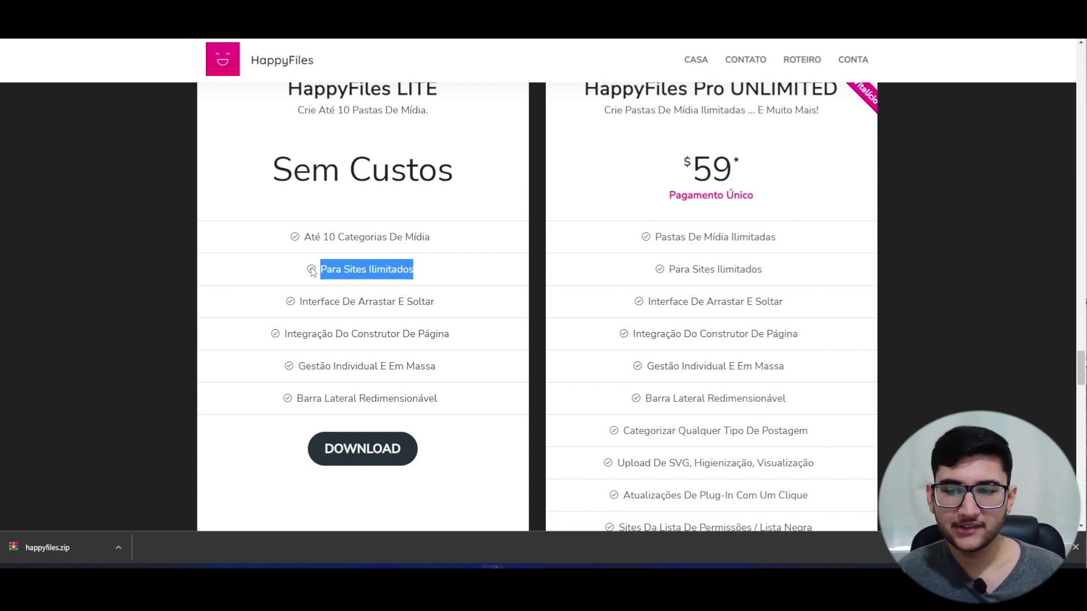
{"action": "left_click_drag", "start_coordinate": [303, 237], "coordinate": [434, 237]}
{"action": "left_click", "coordinate": [446, 239]}
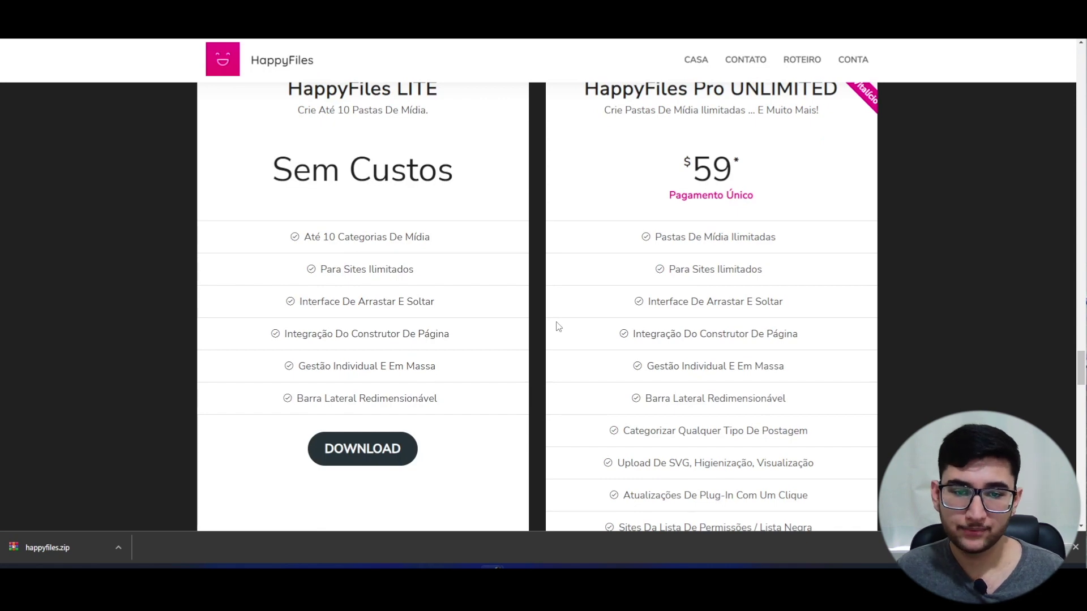
Review the HappyFiles Pro UNLIMITED plan's price, payment terms and included features alongside the LITE plan
{"action": "double_click", "coordinate": [712, 168]}
{"action": "left_click", "coordinate": [769, 188]}
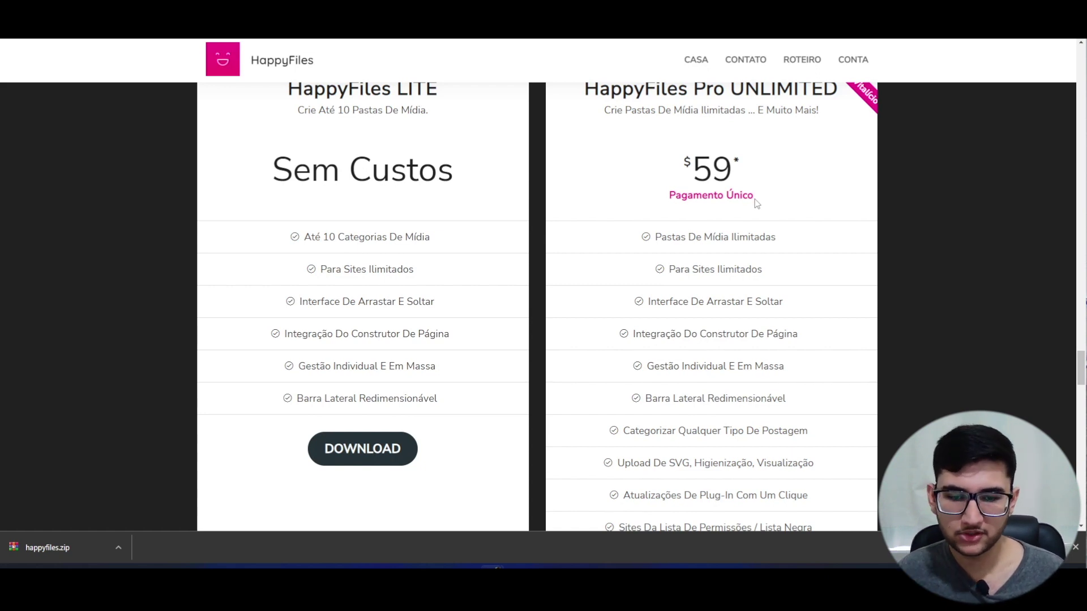
{"action": "scroll", "coordinate": [757, 202], "scroll_direction": "down", "scroll_amount": 2}
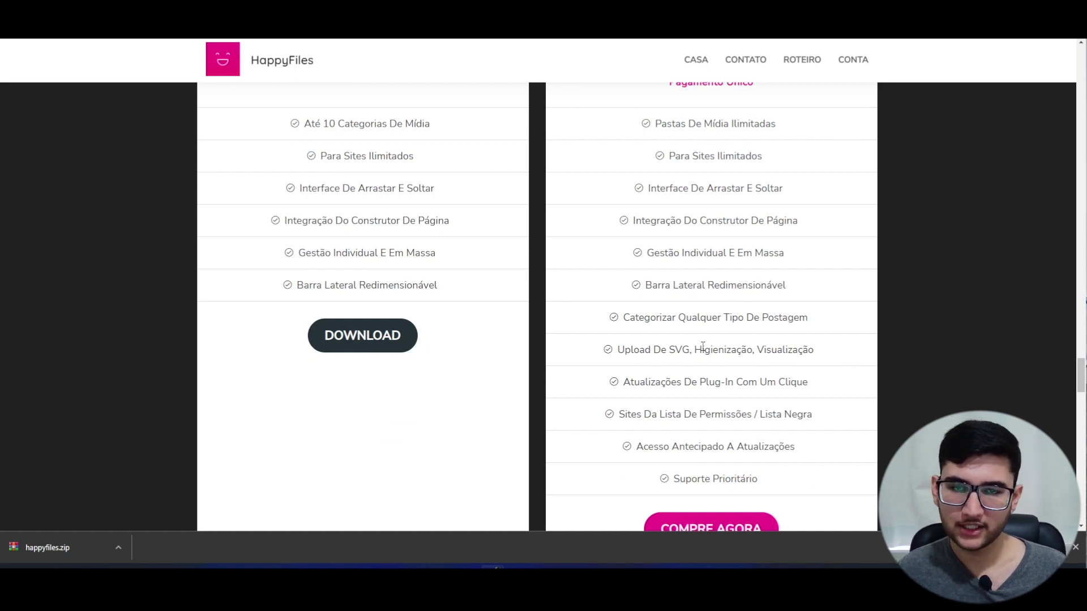
{"action": "scroll", "coordinate": [680, 370], "scroll_direction": "up", "scroll_amount": 3}
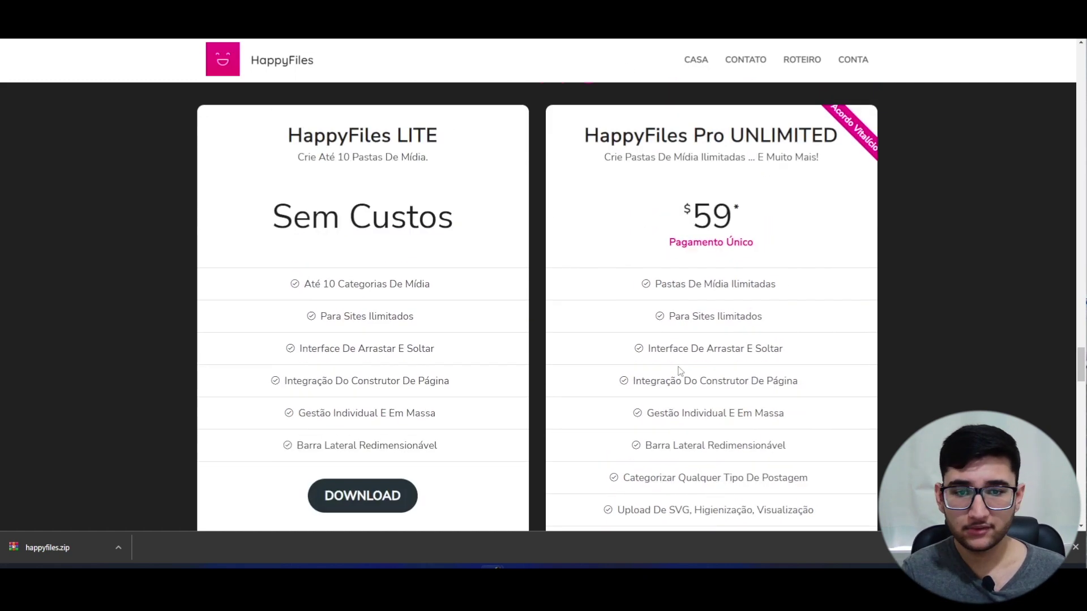
{"action": "scroll", "coordinate": [680, 371], "scroll_direction": "up", "scroll_amount": 1}
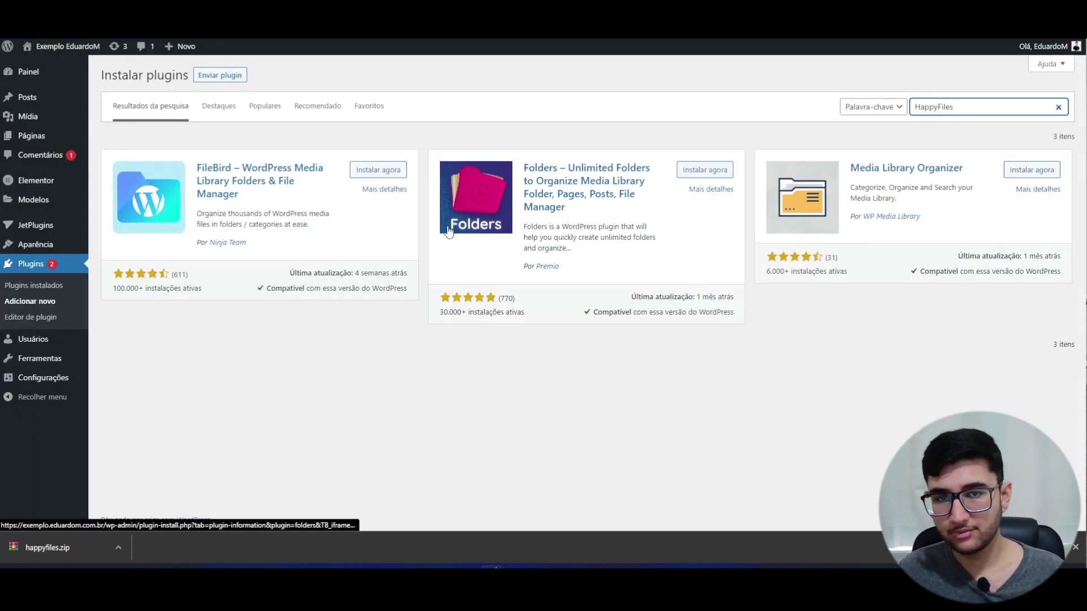
Install the HappyFiles plugin on the WordPress example site by uploading happyfiles.zip from Downloads, and activate it
{"action": "left_click", "coordinate": [31, 305]}
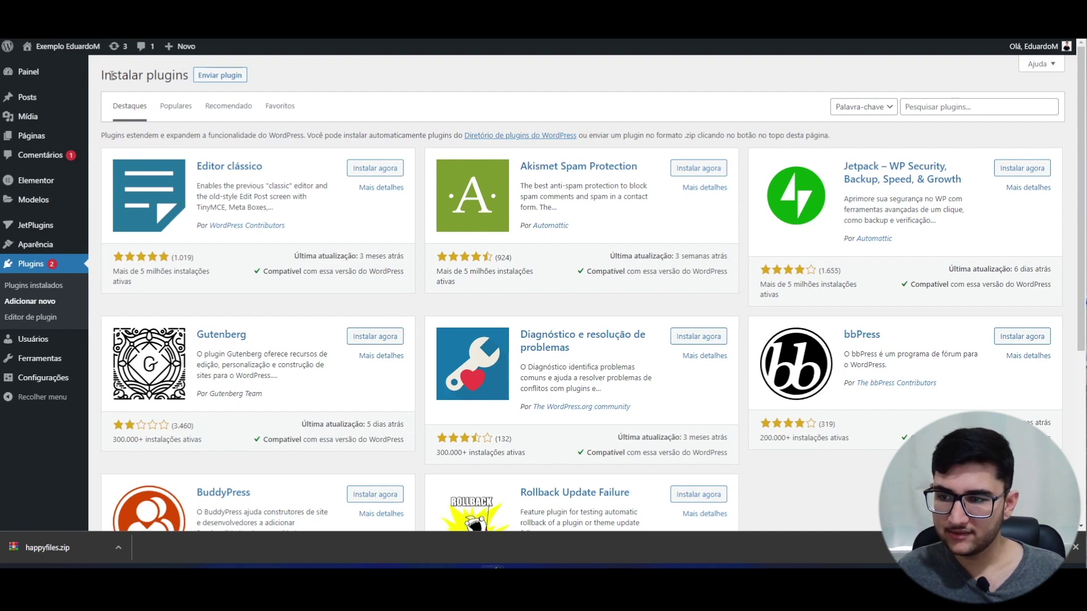
{"action": "left_click_drag", "start_coordinate": [107, 75], "coordinate": [165, 75]}
{"action": "left_click", "coordinate": [164, 75]}
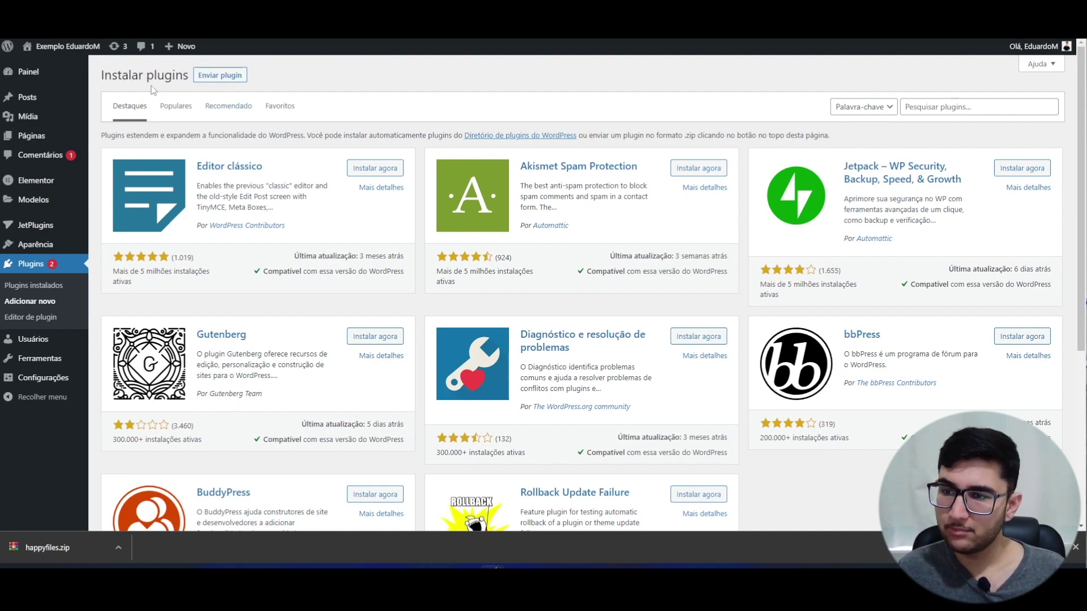
{"action": "left_click", "coordinate": [229, 81]}
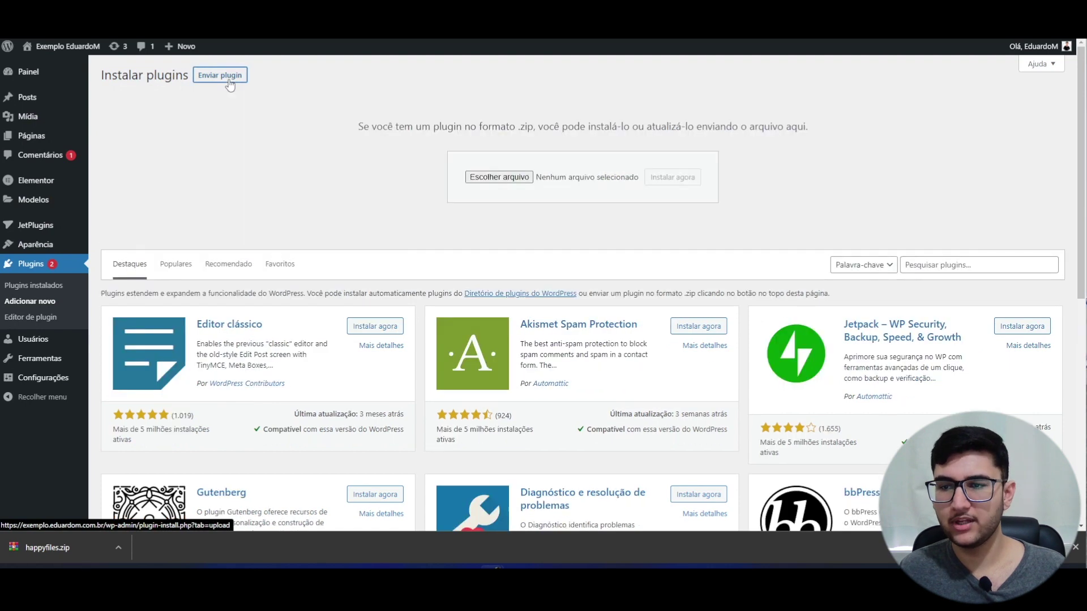
{"action": "left_click", "coordinate": [482, 176]}
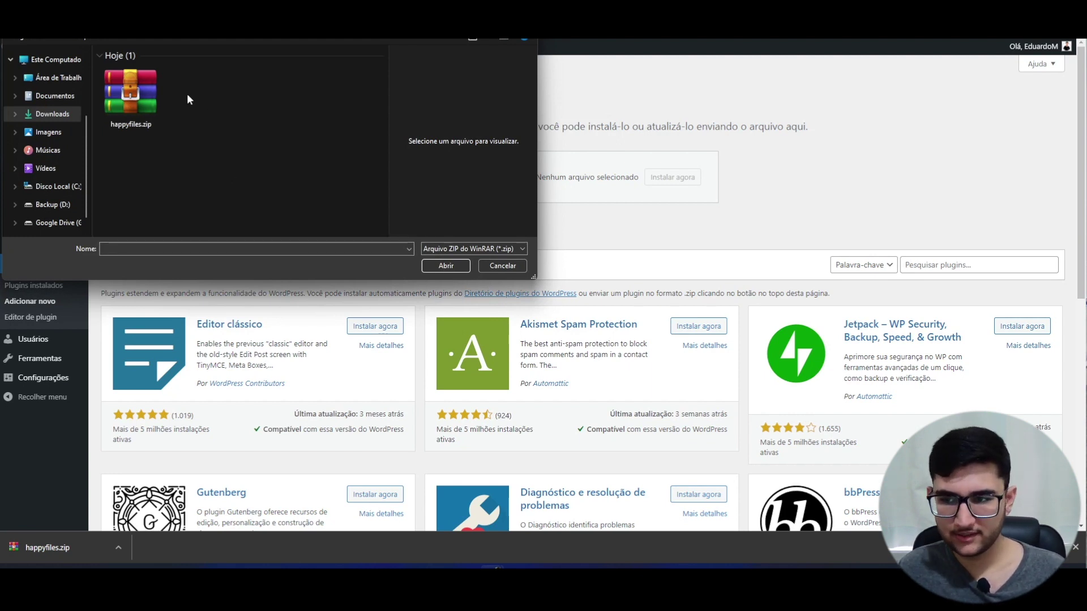
{"action": "left_click", "coordinate": [146, 104]}
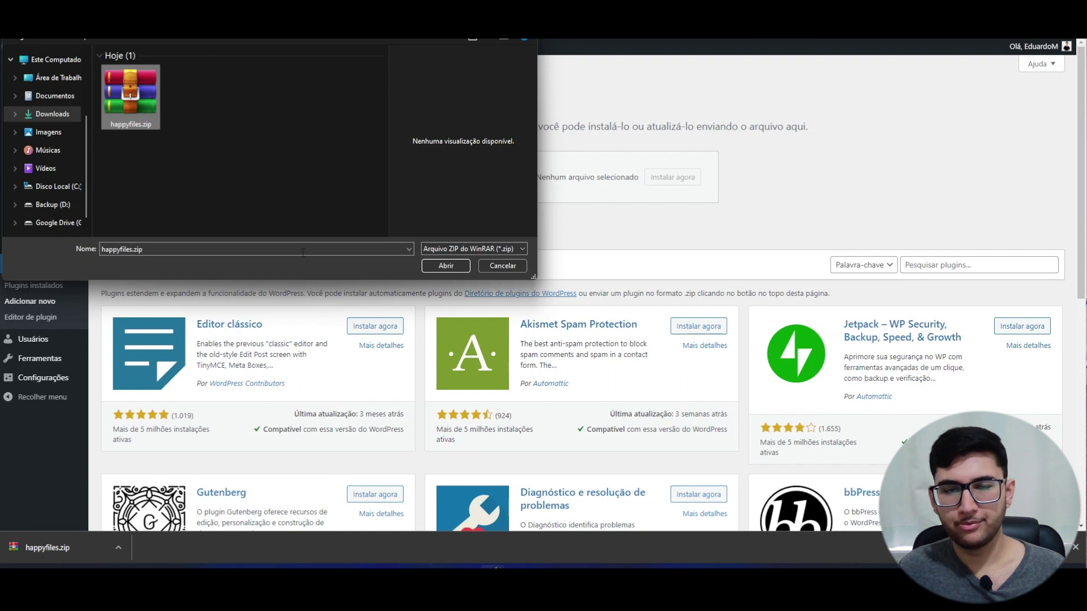
{"action": "left_click", "coordinate": [437, 266]}
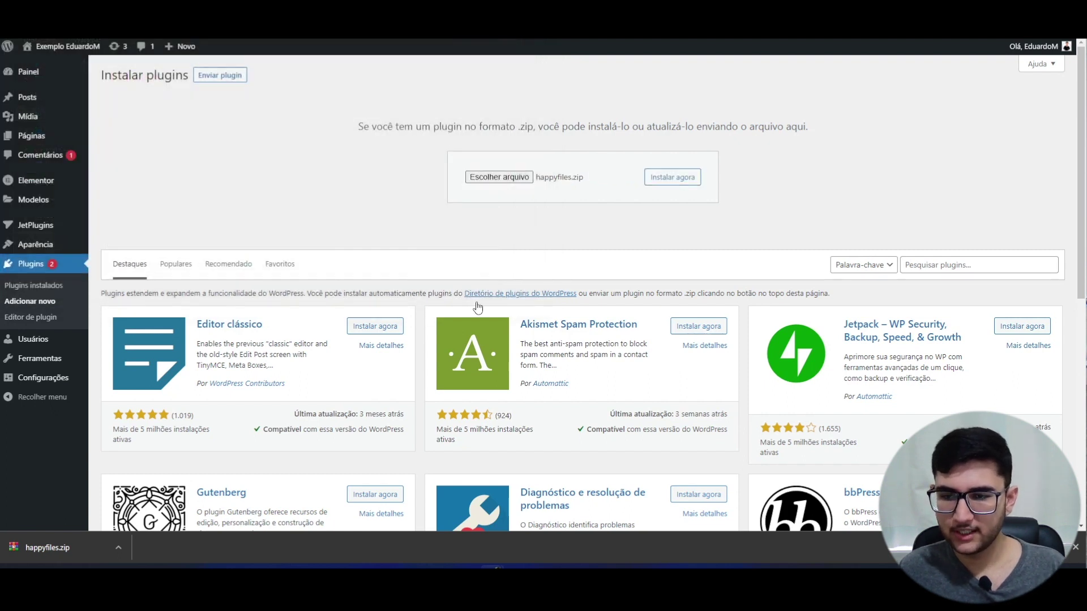
{"action": "left_click", "coordinate": [671, 187]}
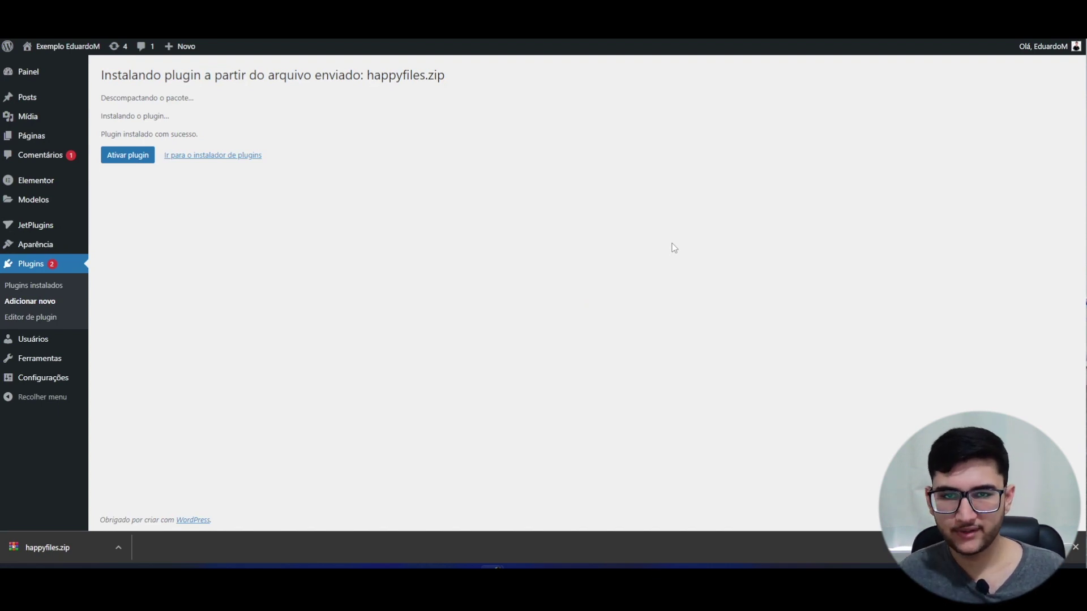
{"action": "left_click", "coordinate": [132, 162]}
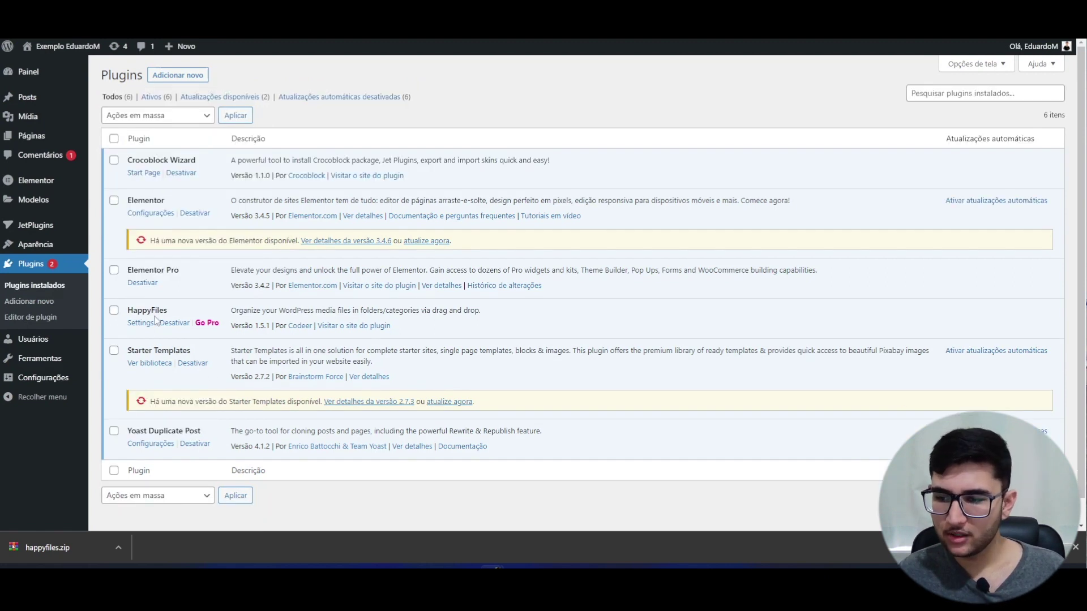
Examine the general HappyFiles settings, including the category editing roles and multiple-category options
{"action": "left_click", "coordinate": [142, 326]}
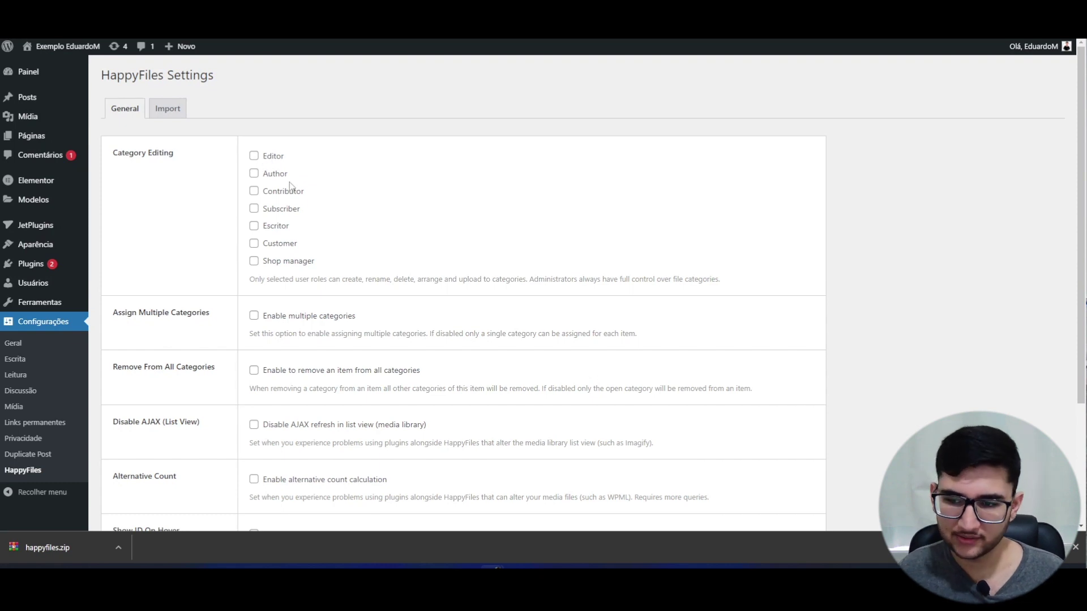
{"action": "scroll", "coordinate": [313, 217], "scroll_direction": "down", "scroll_amount": 1}
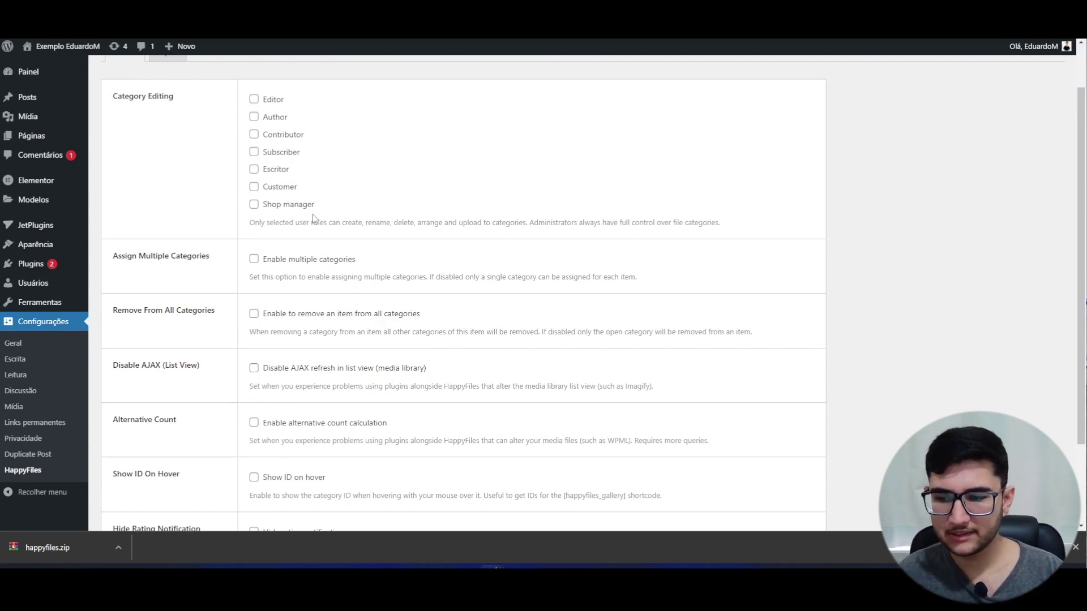
{"action": "scroll", "coordinate": [316, 243], "scroll_direction": "up", "scroll_amount": 1}
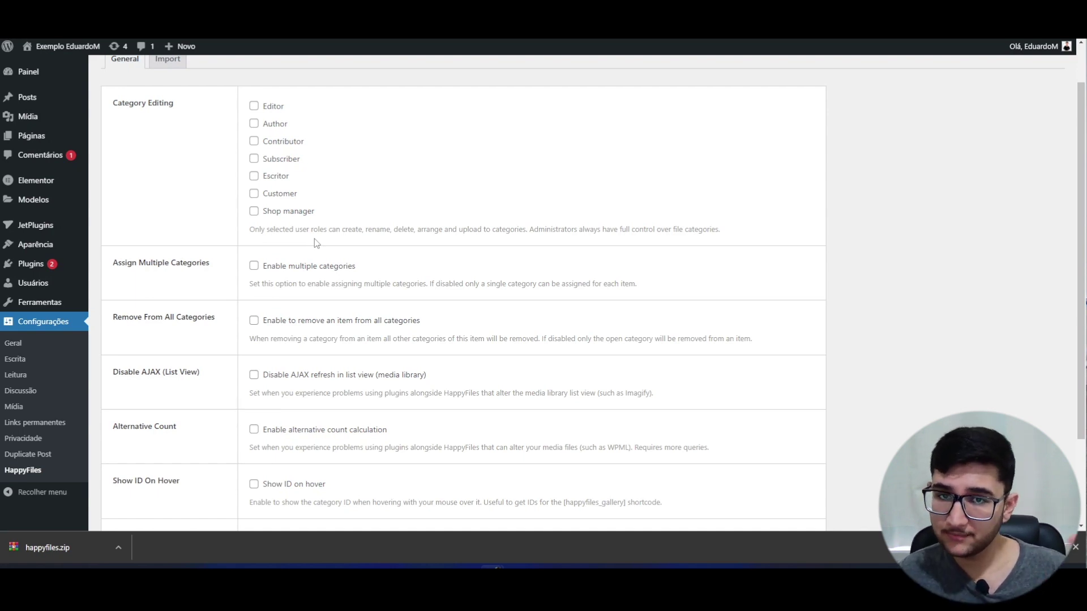
{"action": "scroll", "coordinate": [315, 240], "scroll_direction": "up", "scroll_amount": 1}
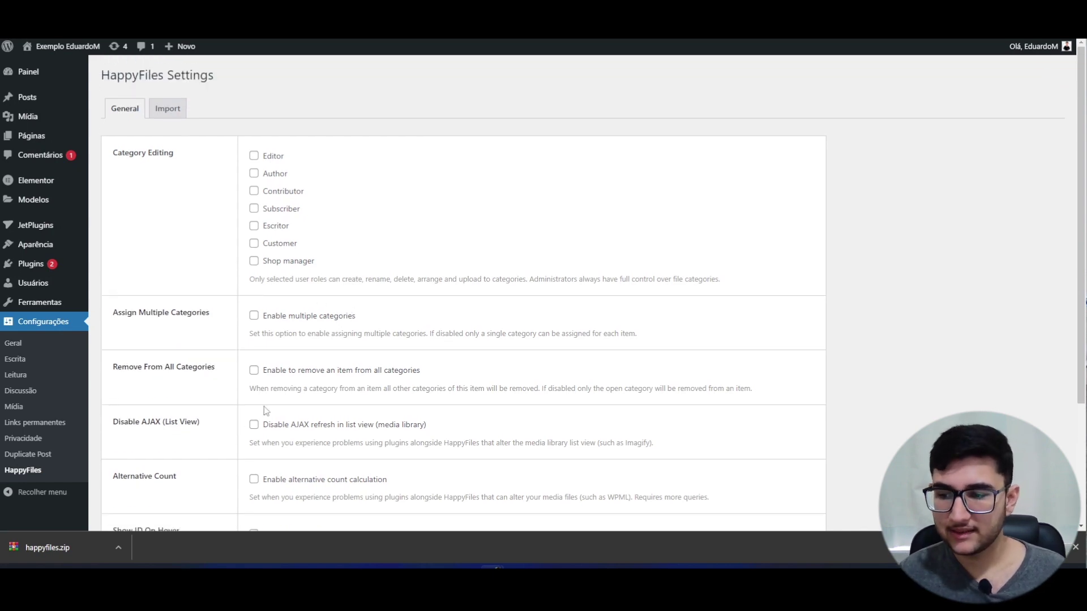
{"action": "scroll", "coordinate": [196, 256], "scroll_direction": "down", "scroll_amount": 2}
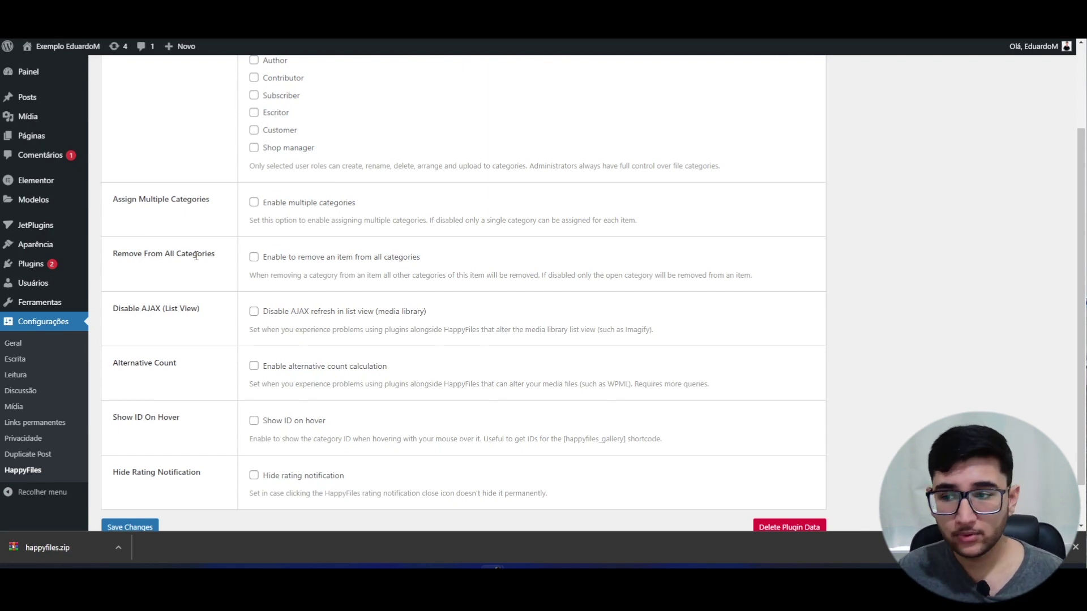
Look through the media library's Logo and Background categories, checking the attachment details of the first logo
{"action": "mouse_move", "coordinate": [55, 124]}
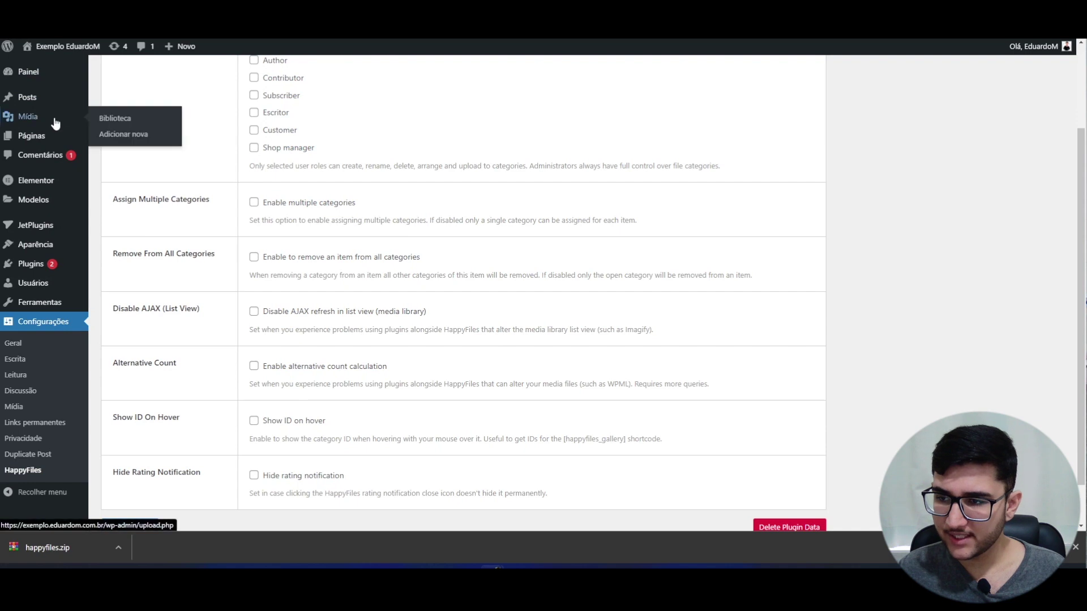
{"action": "left_click", "coordinate": [23, 117]}
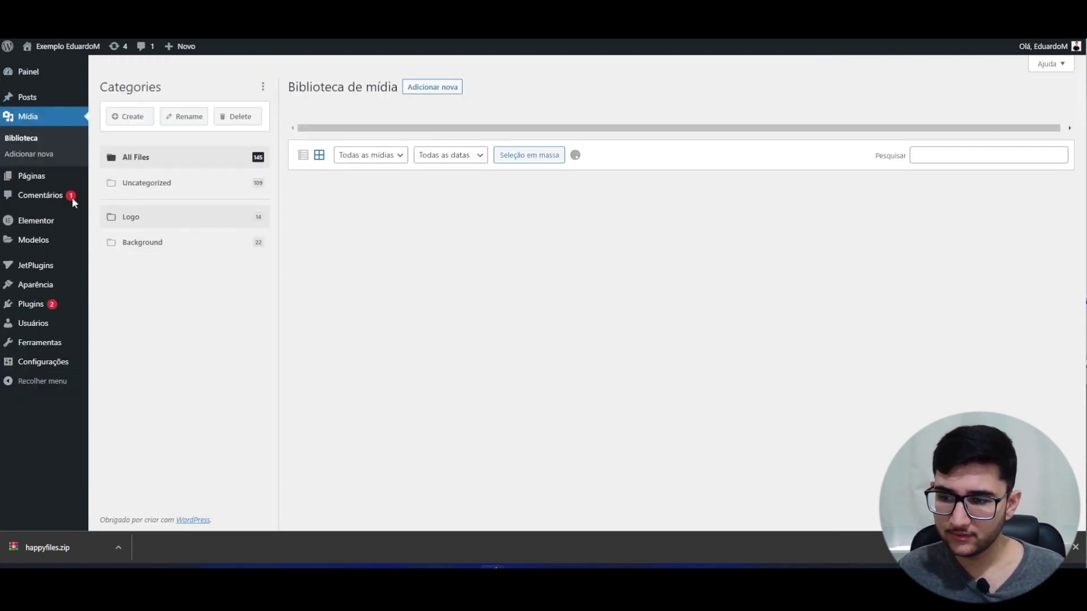
{"action": "left_click", "coordinate": [177, 225]}
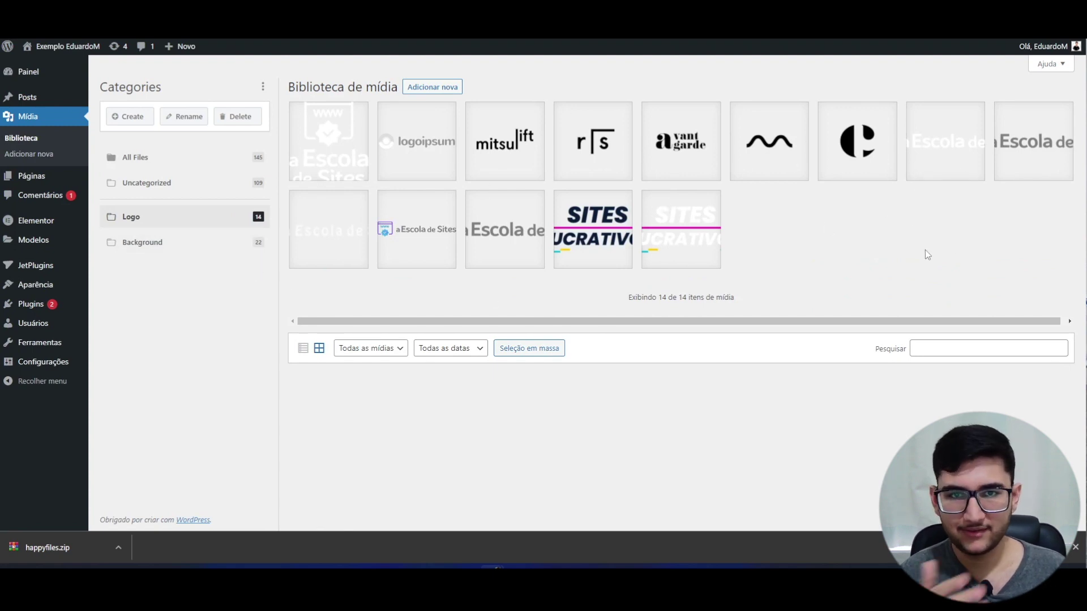
{"action": "left_click", "coordinate": [321, 143]}
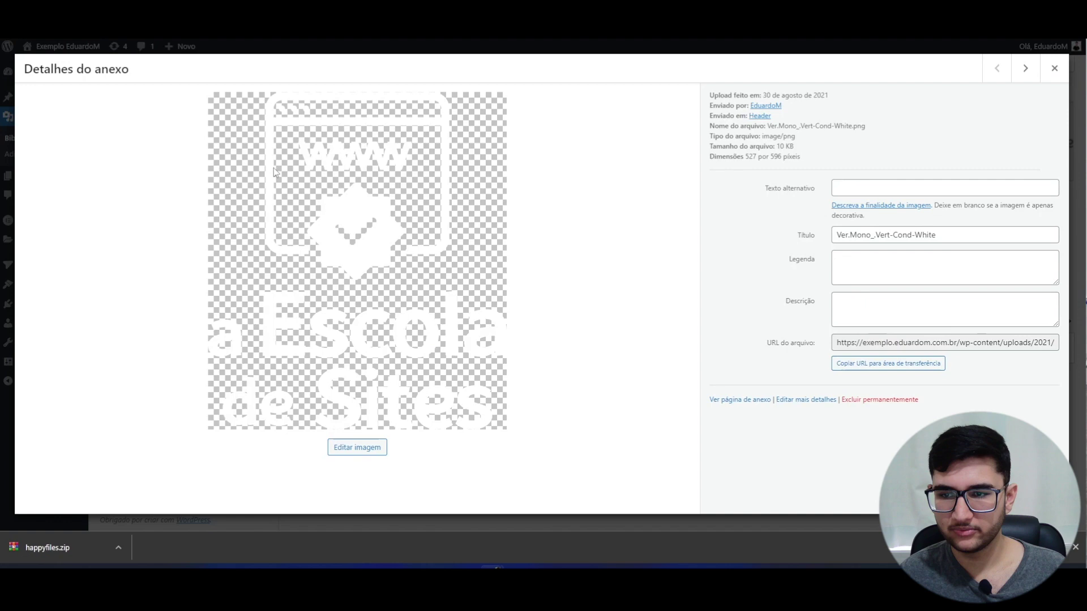
{"action": "left_click", "coordinate": [2, 200]}
{"action": "left_click", "coordinate": [182, 250]}
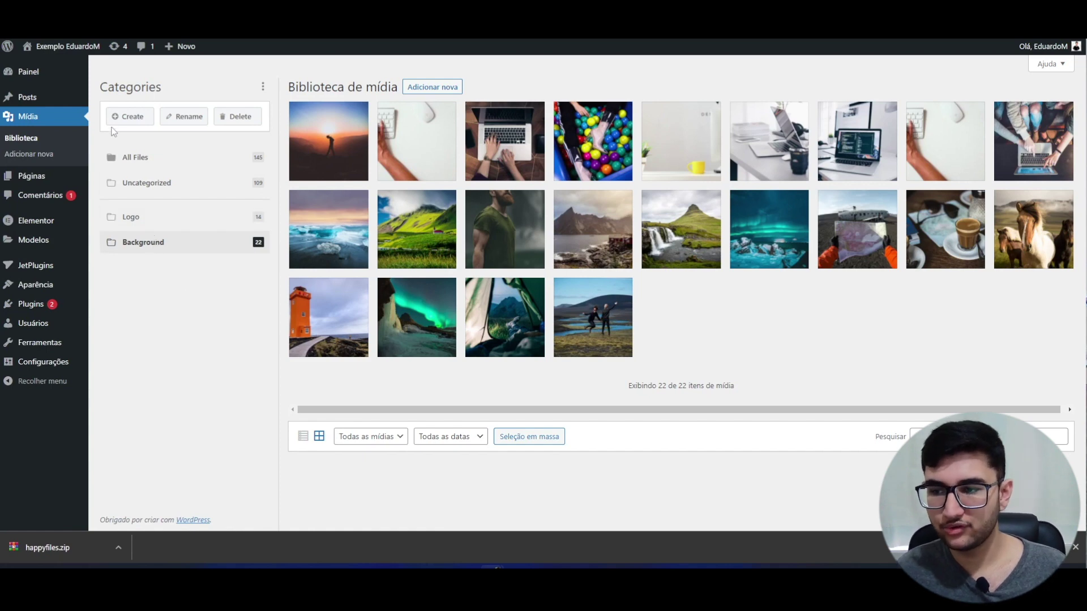
Create a media category named Icones, move it out of Background to the top level, and show its files
{"action": "left_click", "coordinate": [130, 116]}
{"action": "left_click", "coordinate": [130, 116]}
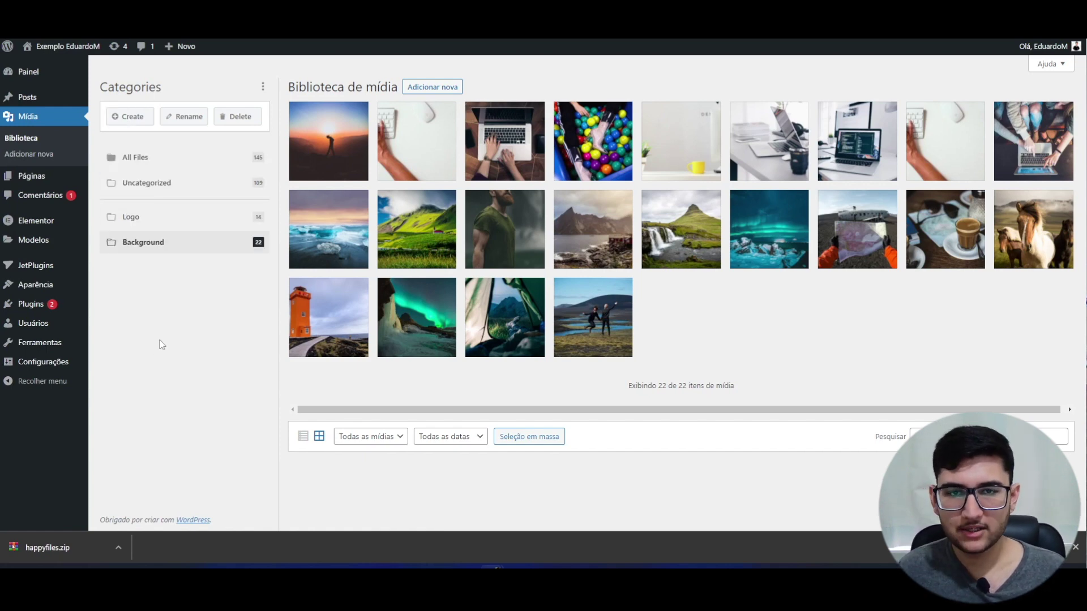
{"action": "left_click", "coordinate": [134, 119]}
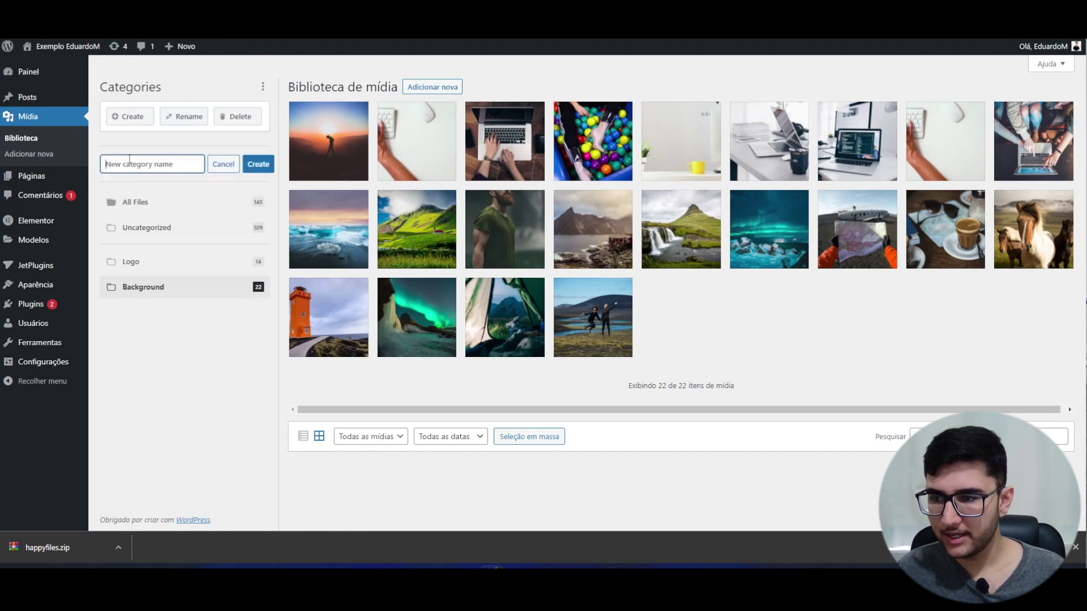
{"action": "type", "text": "Icones"}
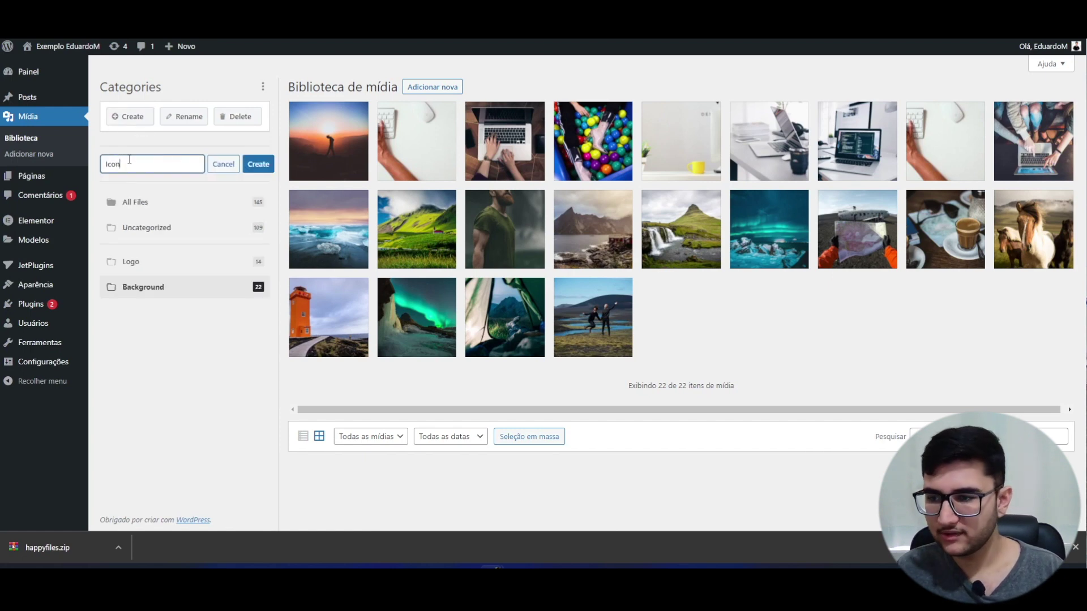
{"action": "left_click", "coordinate": [270, 169]}
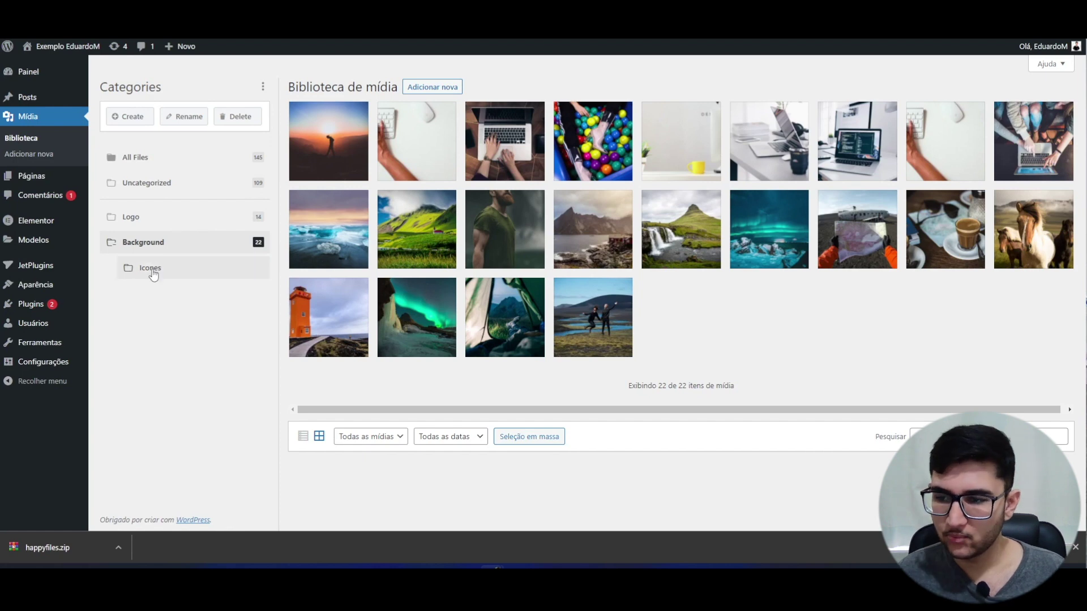
{"action": "left_click_drag", "start_coordinate": [150, 270], "coordinate": [134, 336]}
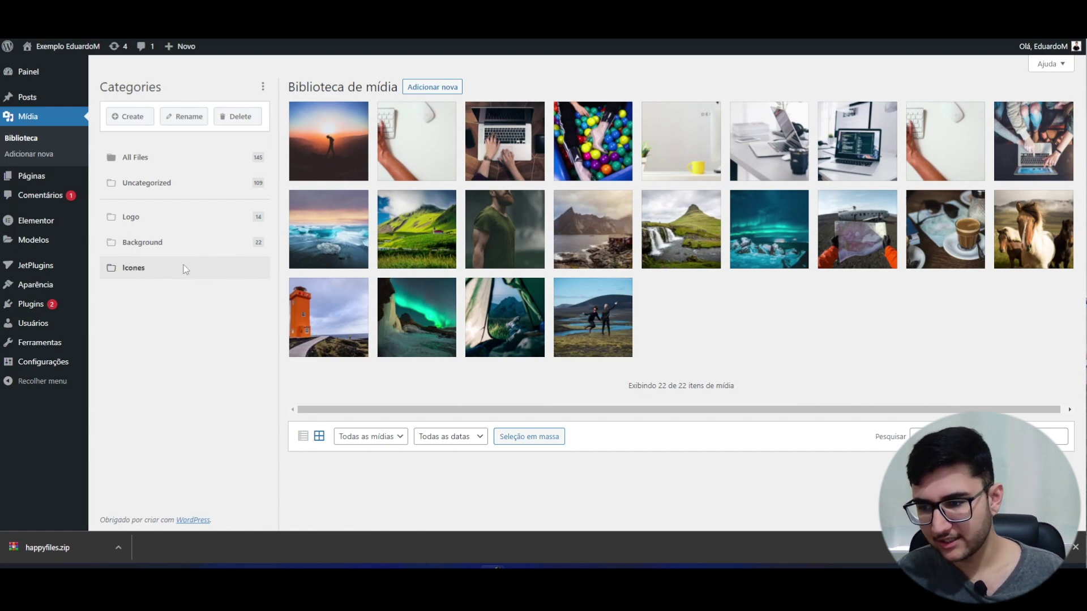
{"action": "left_click", "coordinate": [150, 270]}
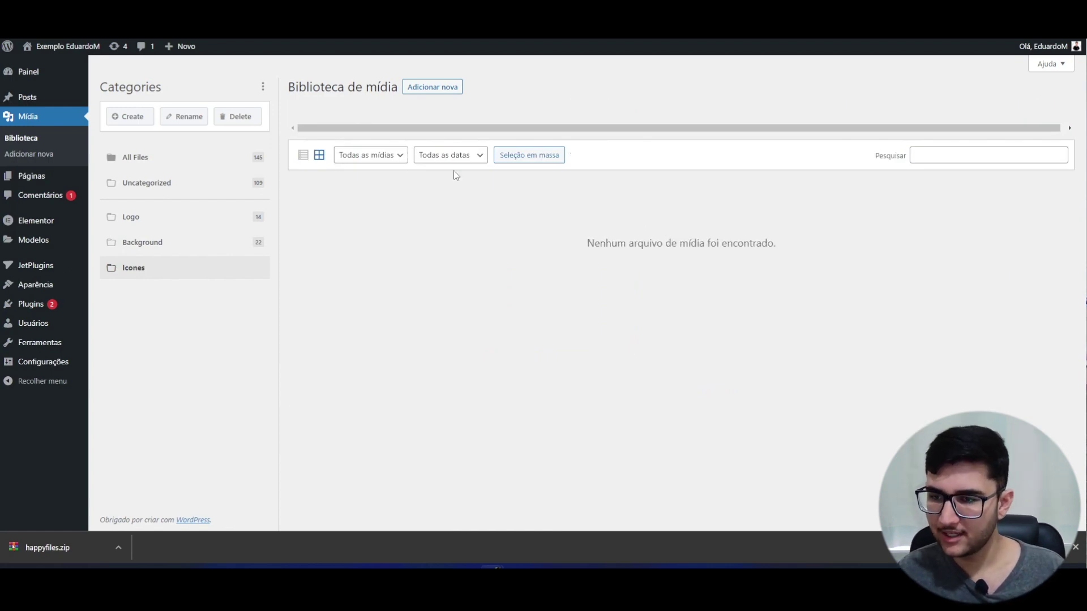
Show the uncategorized media files and turn on bulk selection for them
{"action": "left_click", "coordinate": [173, 164]}
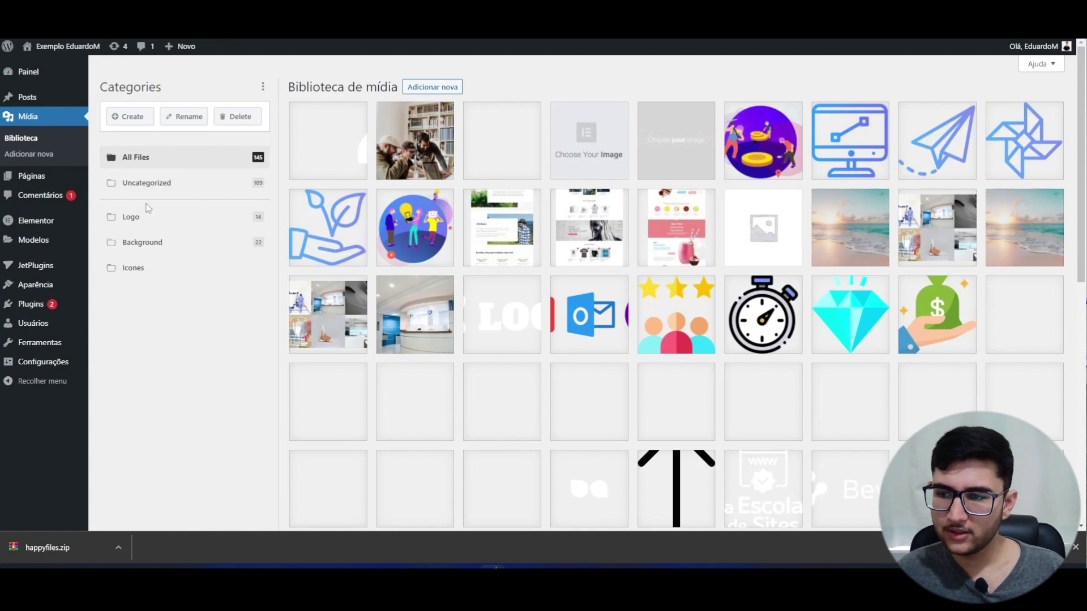
{"action": "left_click", "coordinate": [144, 187]}
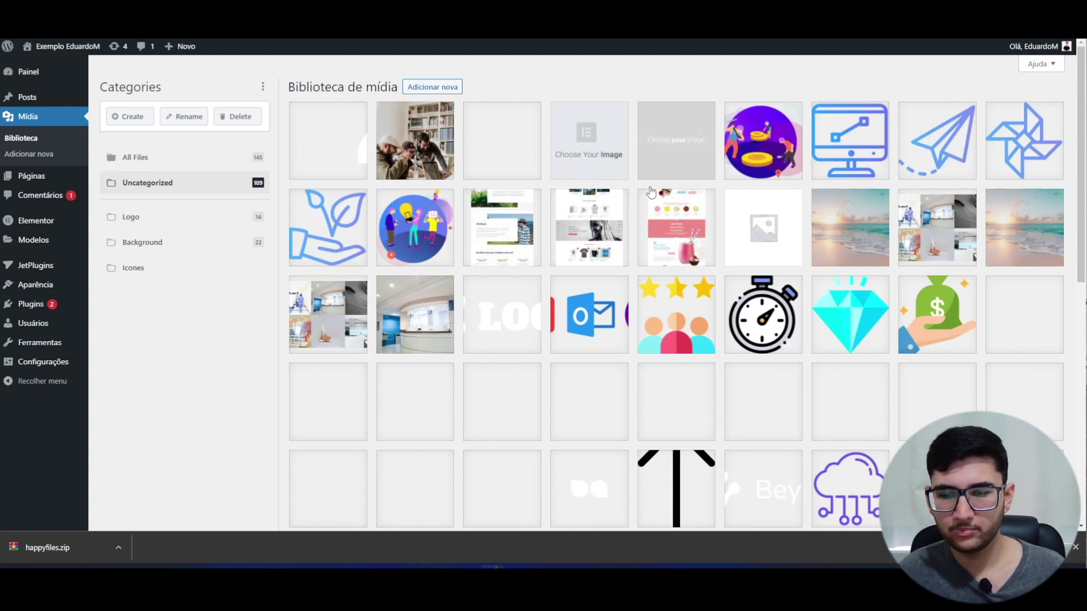
{"action": "scroll", "coordinate": [651, 192], "scroll_direction": "down", "scroll_amount": 6}
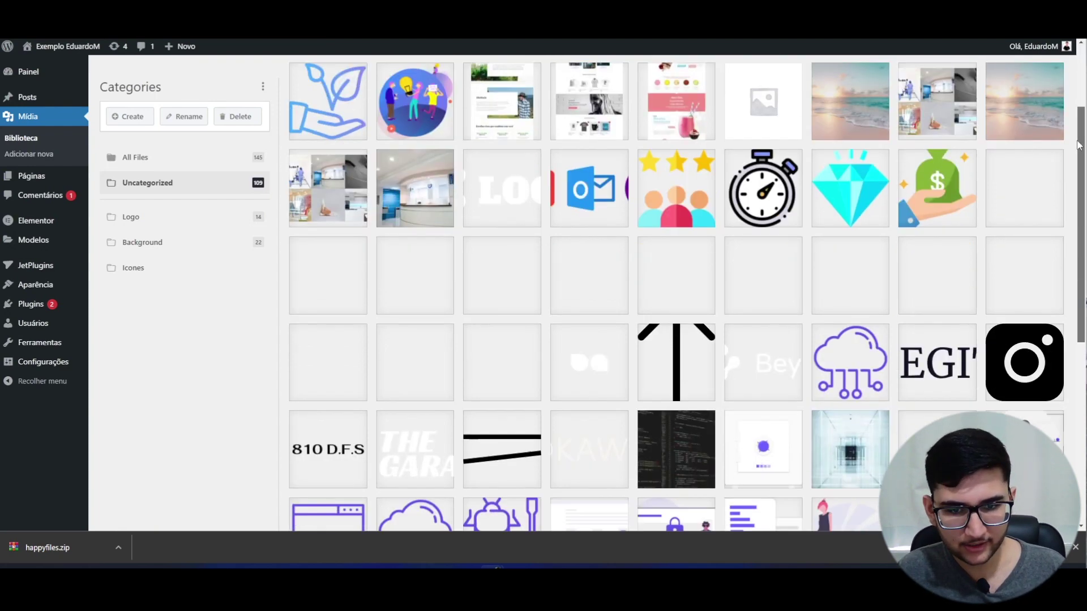
{"action": "scroll", "coordinate": [633, 351], "scroll_direction": "down", "scroll_amount": 2}
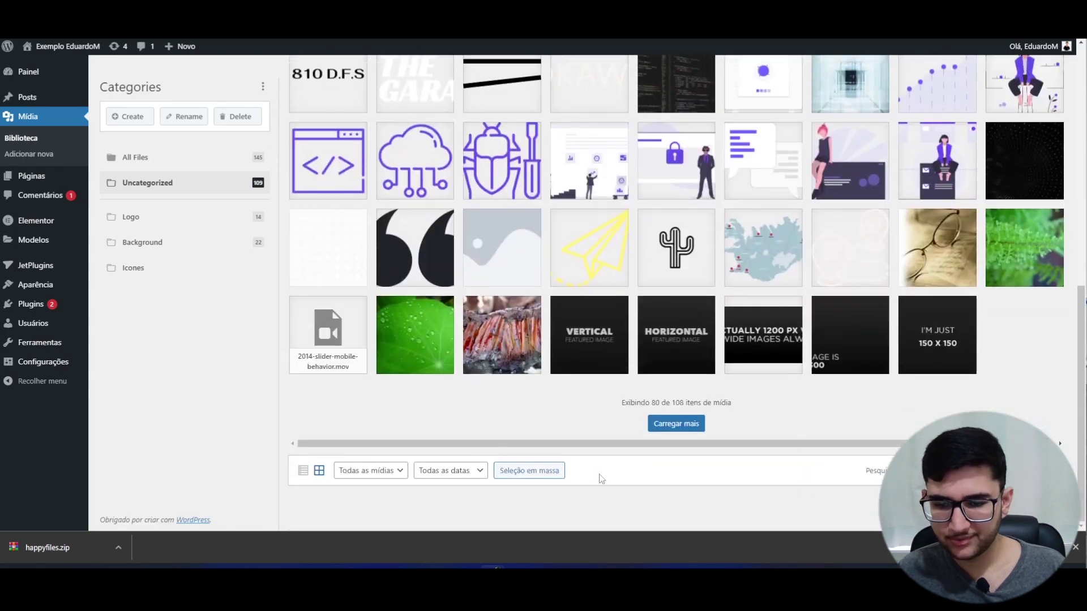
{"action": "left_click", "coordinate": [528, 471]}
Select the blue monitor, paper plane, pinwheel and plant icons, plus the Outlook, star-rating, stopwatch, diamond and money bag images
{"action": "scroll", "coordinate": [830, 311], "scroll_direction": "up", "scroll_amount": 10}
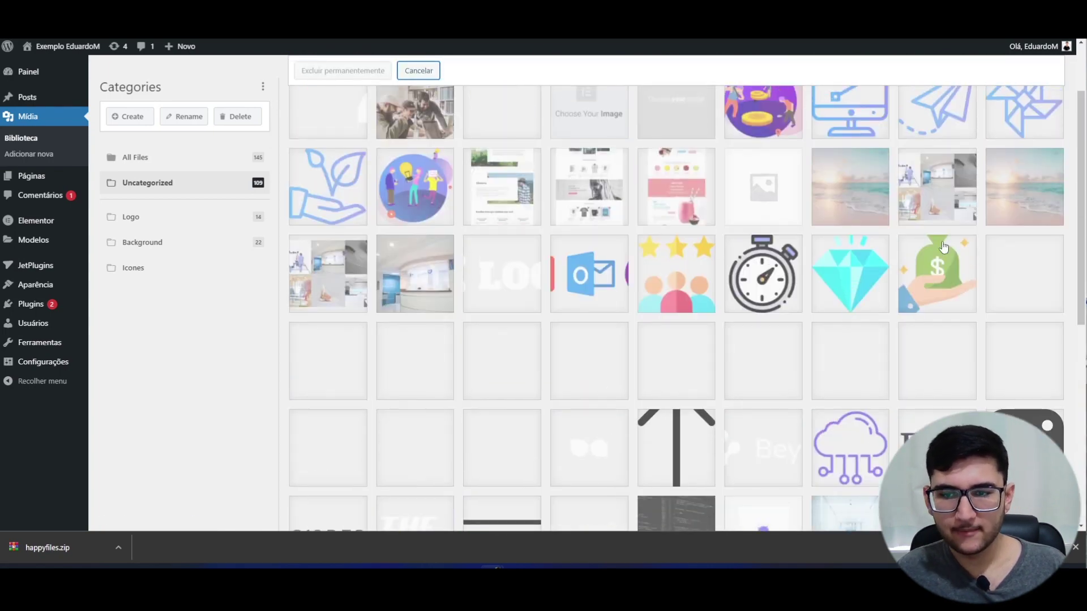
{"action": "left_click", "coordinate": [852, 136]}
{"action": "left_click", "coordinate": [959, 144]}
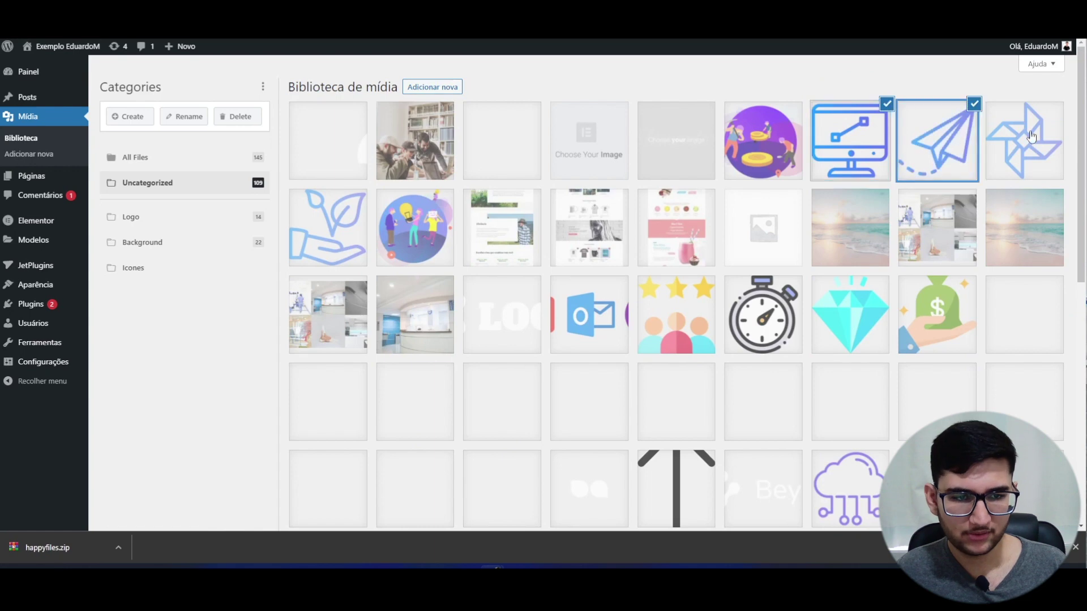
{"action": "left_click", "coordinate": [1017, 142]}
{"action": "left_click", "coordinate": [335, 241]}
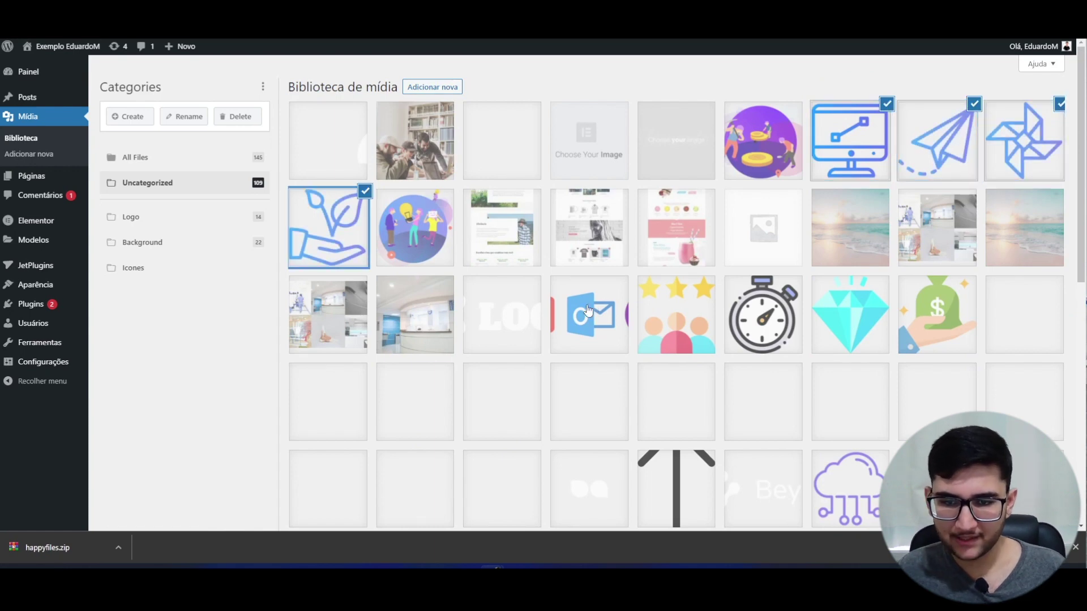
{"action": "left_click", "coordinate": [609, 311]}
{"action": "left_click", "coordinate": [714, 320]}
{"action": "left_click", "coordinate": [784, 324]}
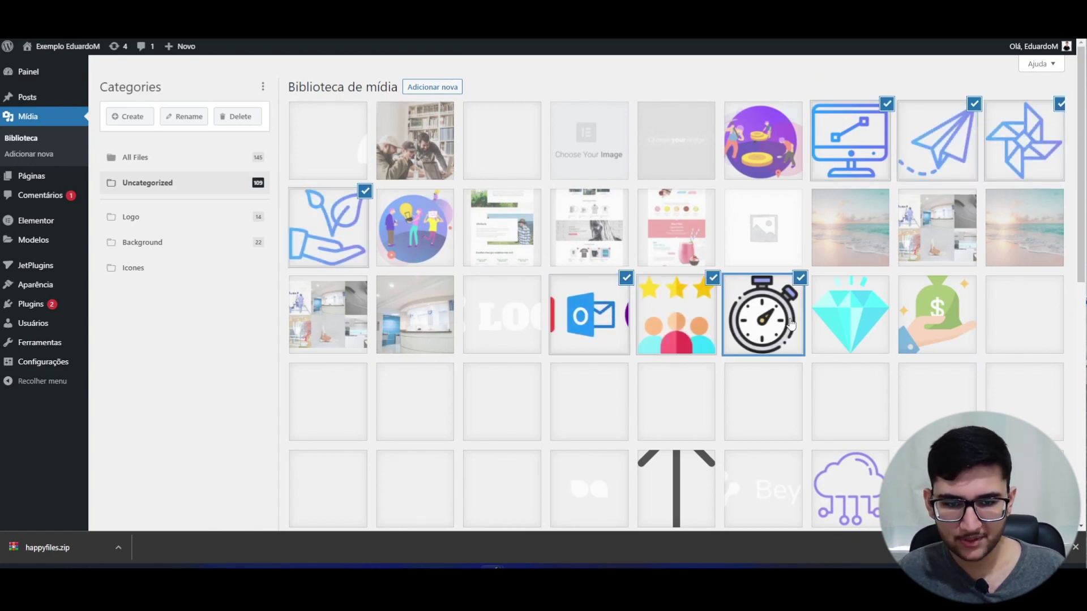
{"action": "left_click", "coordinate": [875, 324]}
{"action": "left_click", "coordinate": [910, 324]}
Add the black arrow, Instagram, code window, bug and both purple cloud icons to the bulk selection
{"action": "scroll", "coordinate": [821, 322], "scroll_direction": "down", "scroll_amount": 3}
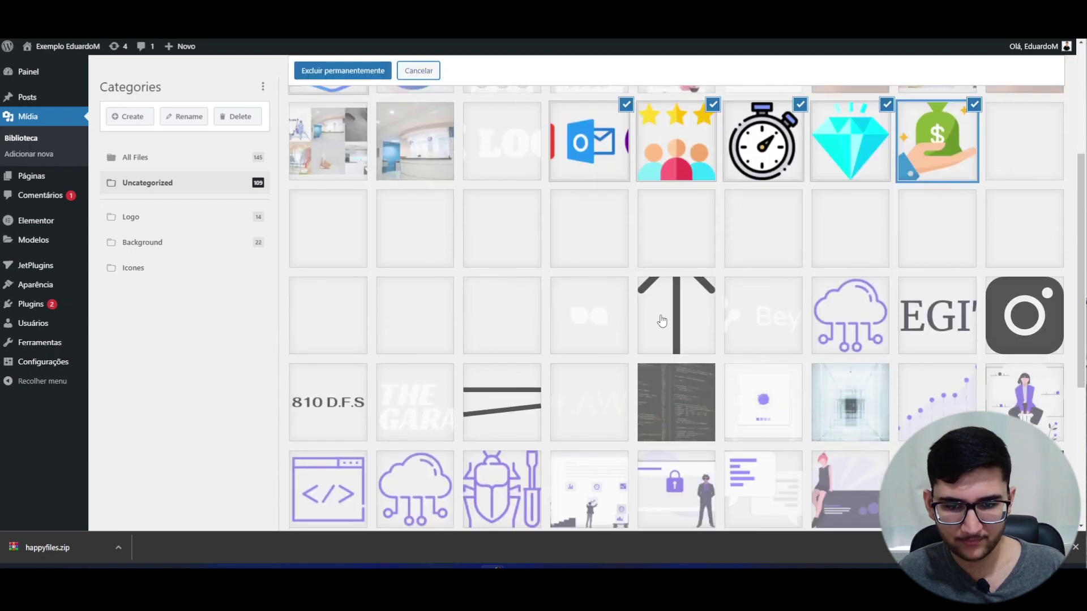
{"action": "left_click", "coordinate": [677, 317]}
{"action": "scroll", "coordinate": [819, 322], "scroll_direction": "up", "scroll_amount": 2}
{"action": "scroll", "coordinate": [819, 321], "scroll_direction": "down", "scroll_amount": 7}
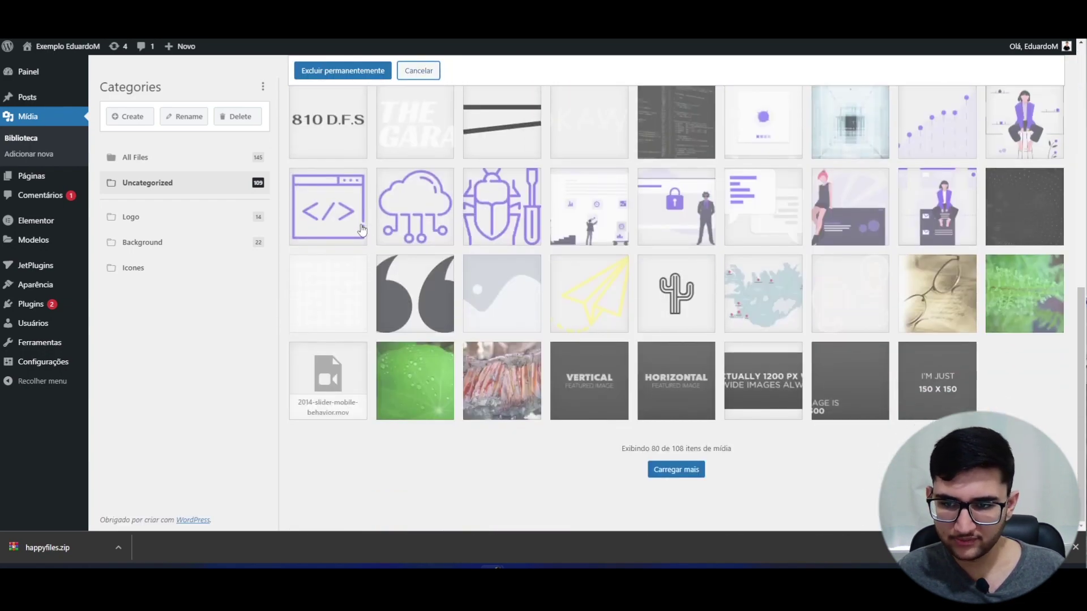
{"action": "left_click", "coordinate": [329, 208]}
{"action": "left_click", "coordinate": [450, 218]}
{"action": "left_click", "coordinate": [502, 218]}
Move all the selected icon images into the Icones category and show that category's files
{"action": "scroll", "coordinate": [732, 242], "scroll_direction": "up", "scroll_amount": 10}
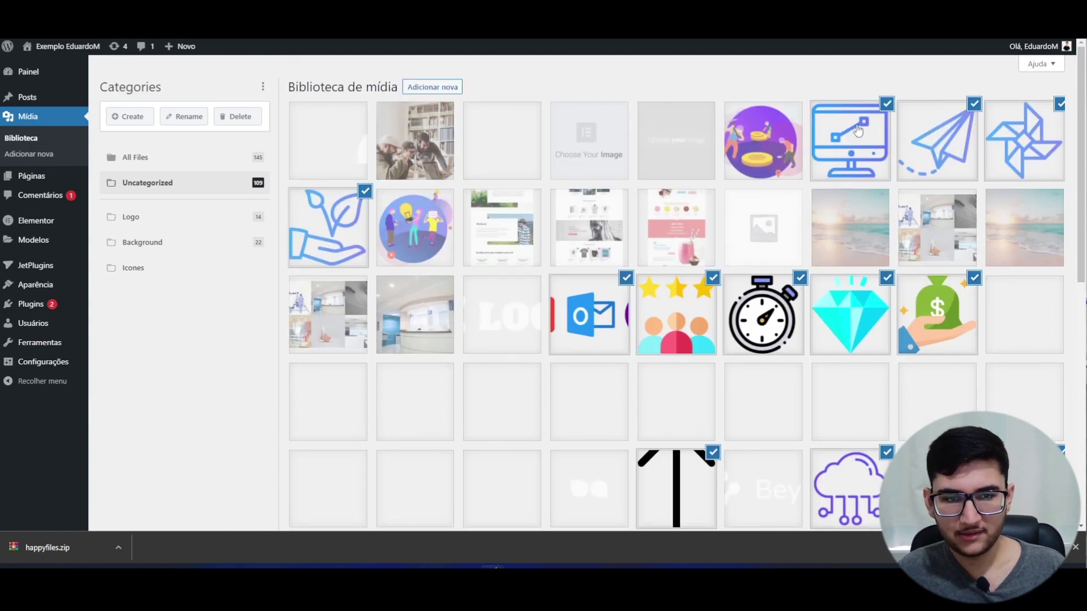
{"action": "left_click_drag", "start_coordinate": [855, 127], "coordinate": [200, 273]}
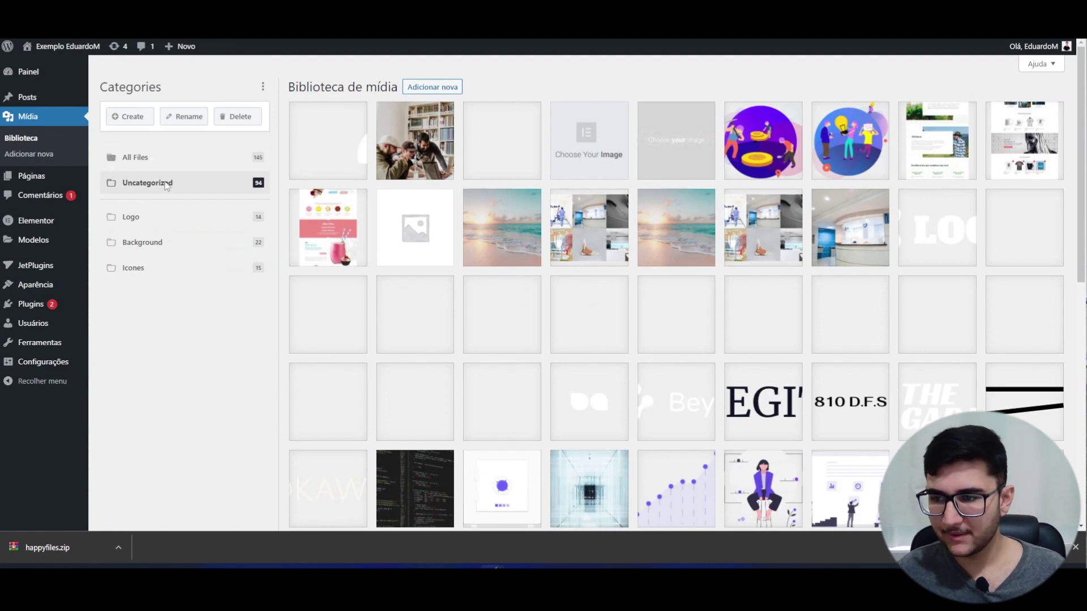
{"action": "left_click", "coordinate": [153, 276]}
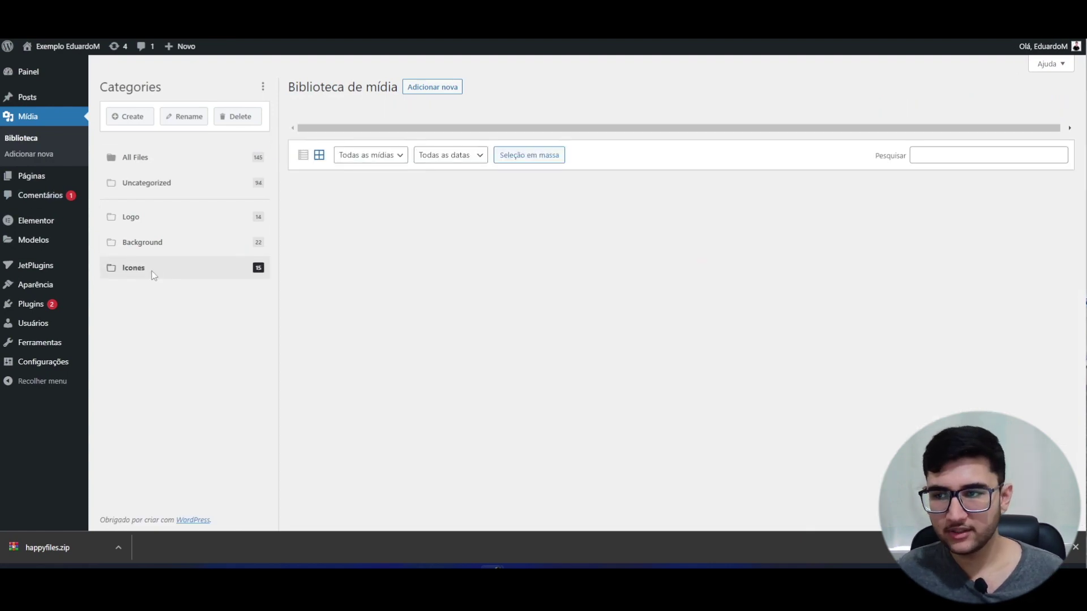